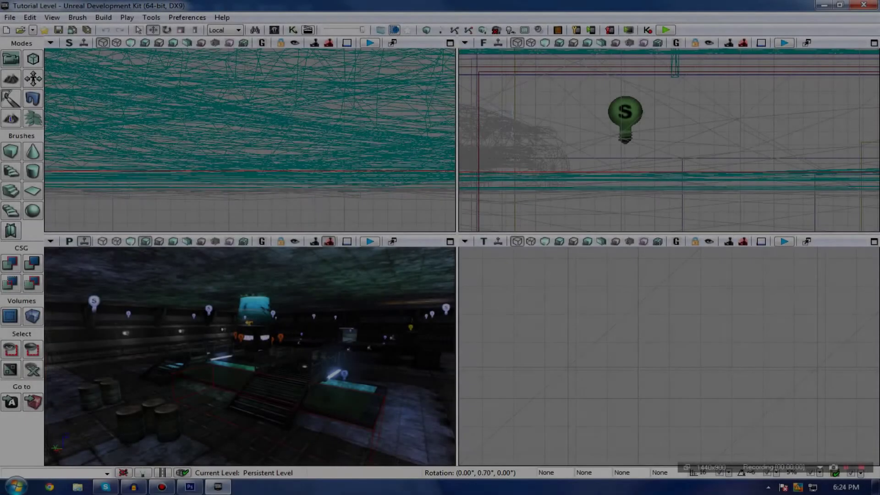
Step: Switch the perspective view to game view and frame the room with the raised pools and stairs
right_click_drag(250, 358, 315, 337)
key("g")
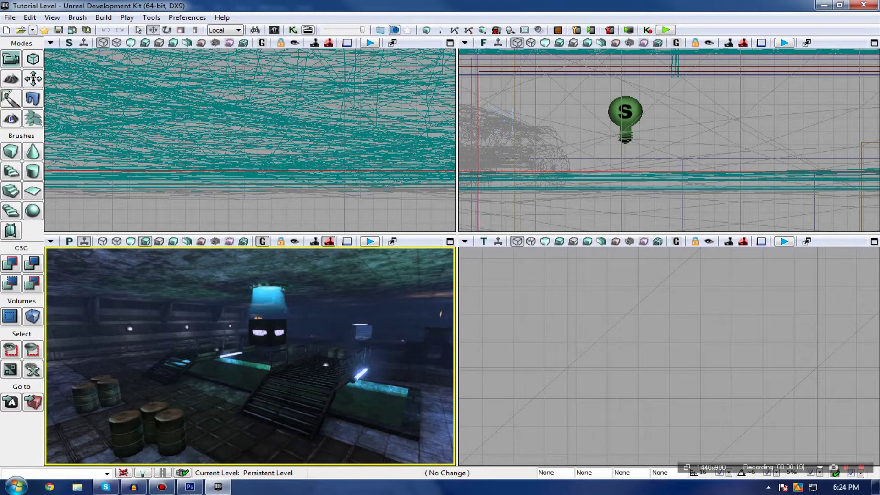
right_click_drag(250, 356, 225, 349)
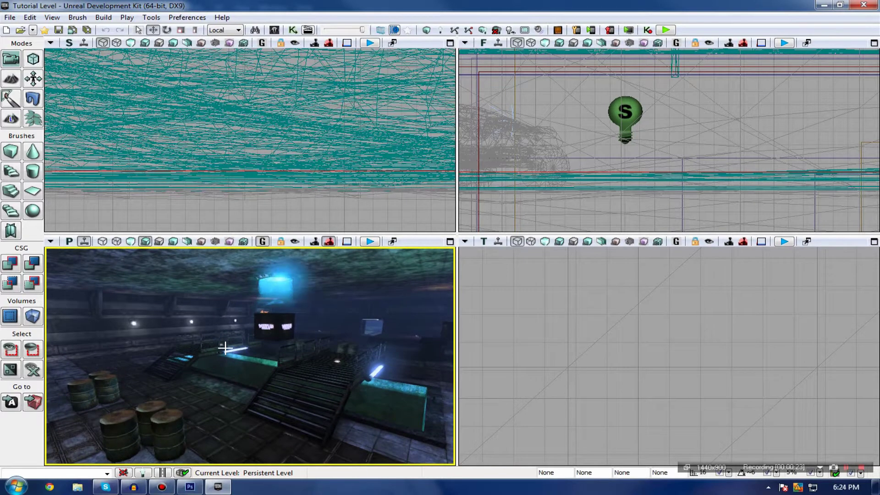
Step: Examine the room's current look around the stairs, barrels and glowing pools in the perspective view
key("space")
key("space")
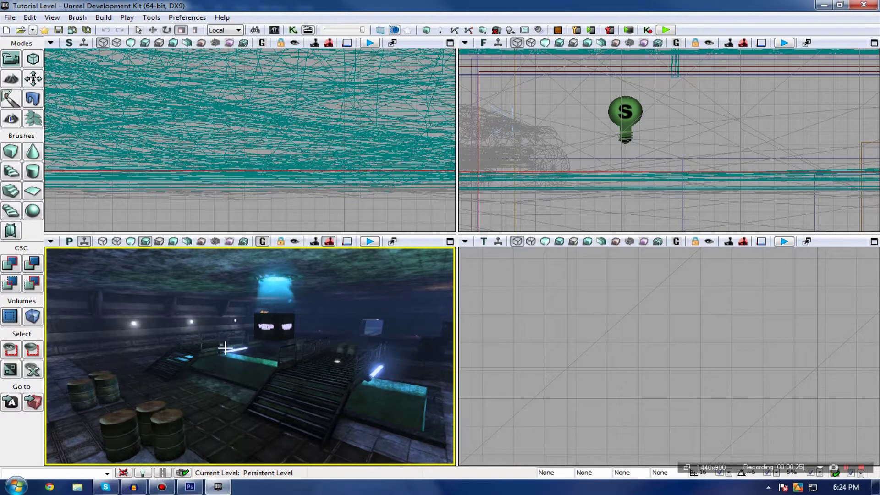
scroll(225, 348, "up", 1)
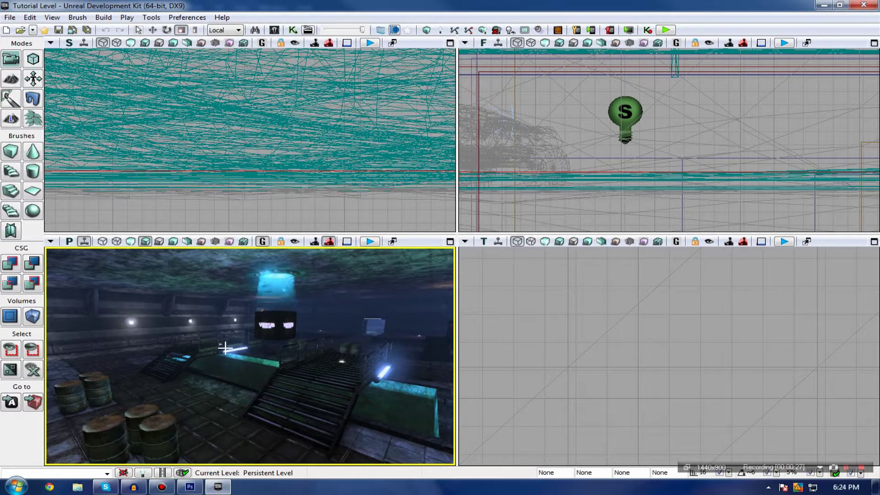
scroll(225, 349, "up", 4)
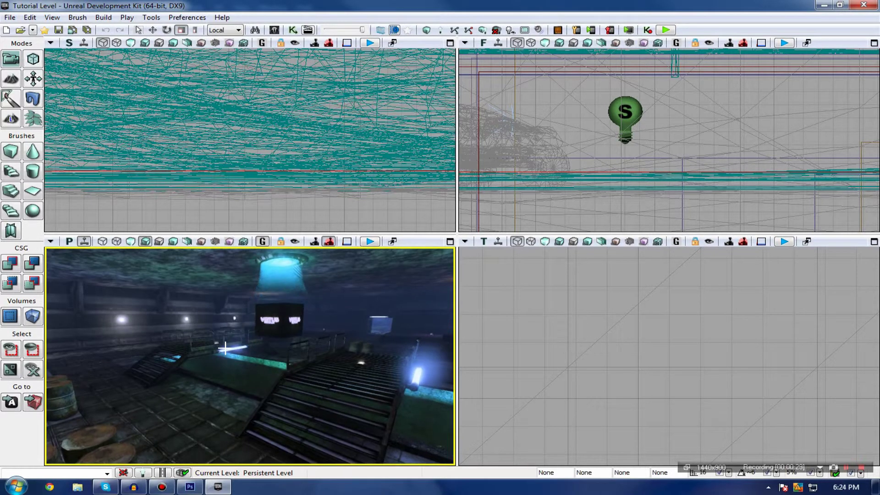
scroll(225, 348, "up", 3)
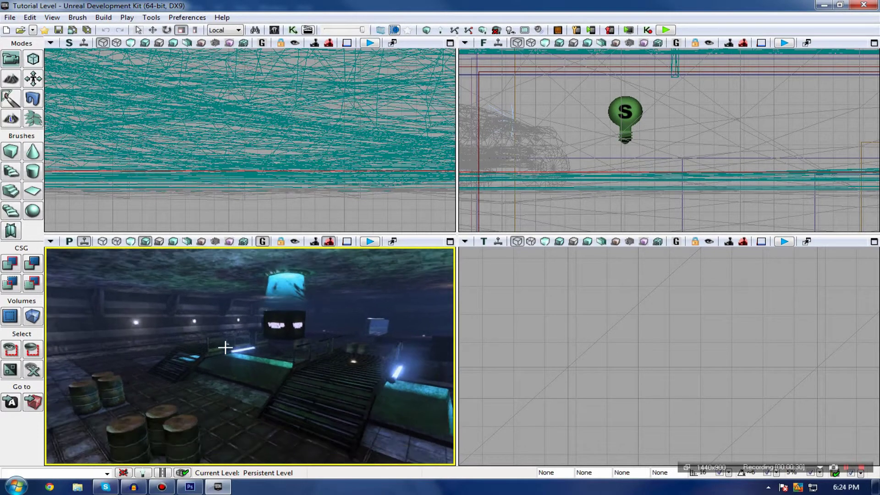
right_click_drag(225, 349, 204, 377)
left_click_drag(219, 333, 200, 355)
scroll(241, 320, "up", 4)
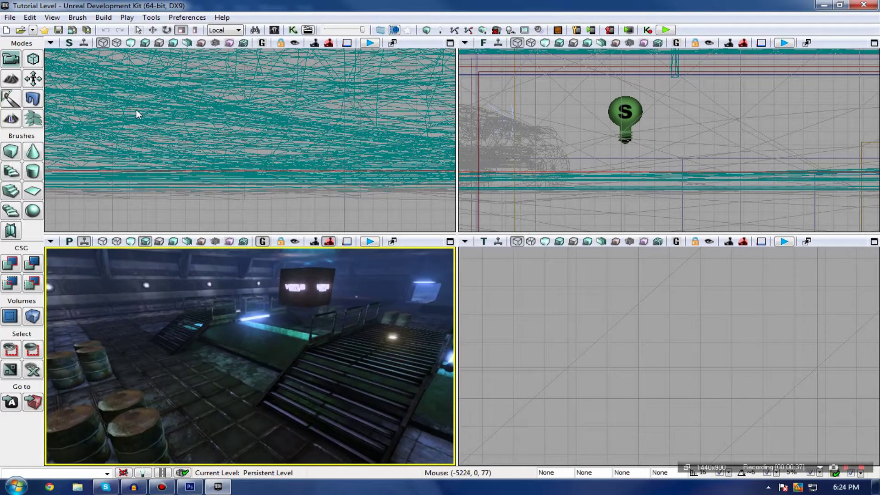
scroll(487, 80, "down", 4)
scroll(249, 334, "up", 4)
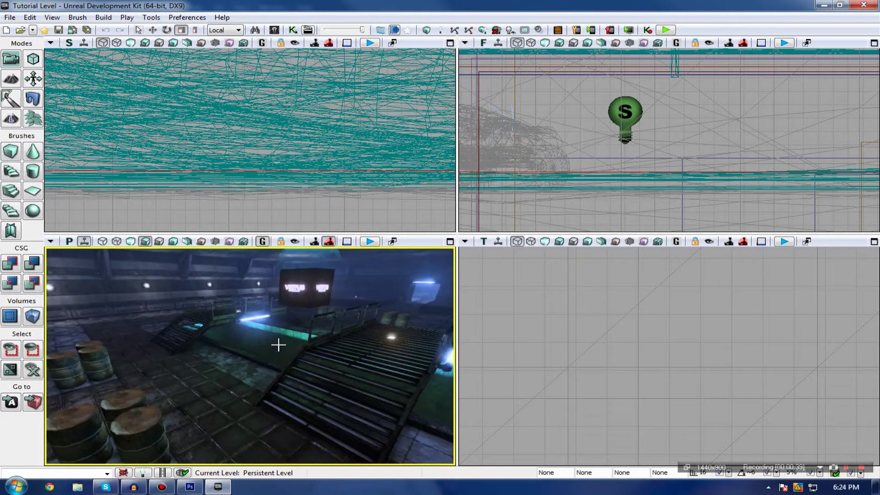
scroll(215, 242, "down", 2)
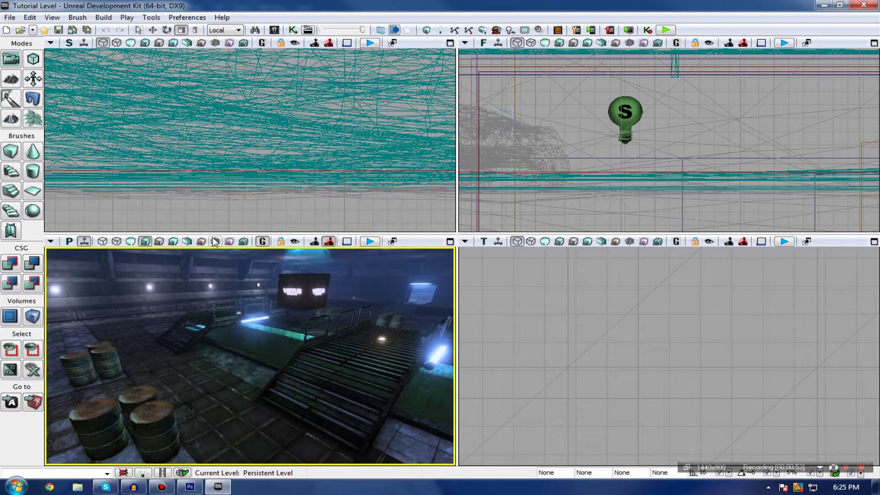
left_click_drag(274, 315, 281, 314)
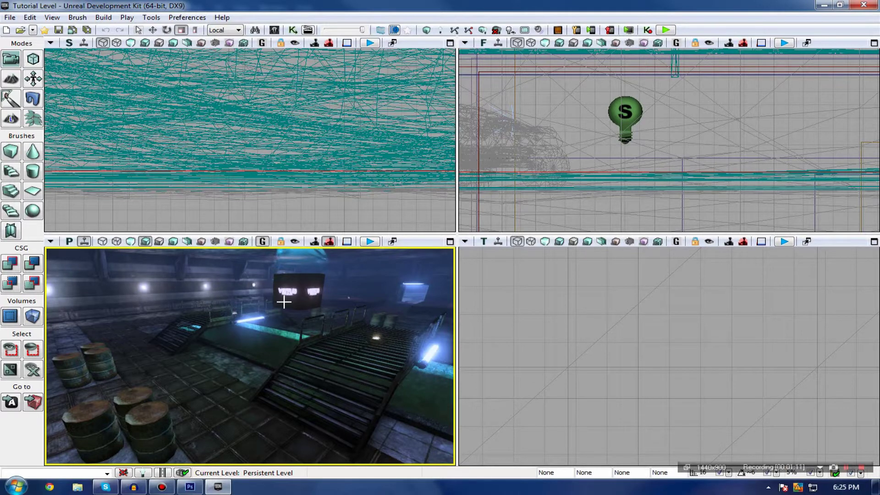
Step: Switch to Photoshop and fit the Episode 20 - Post Processing.psd image on screen
left_click(192, 486)
left_click(193, 486)
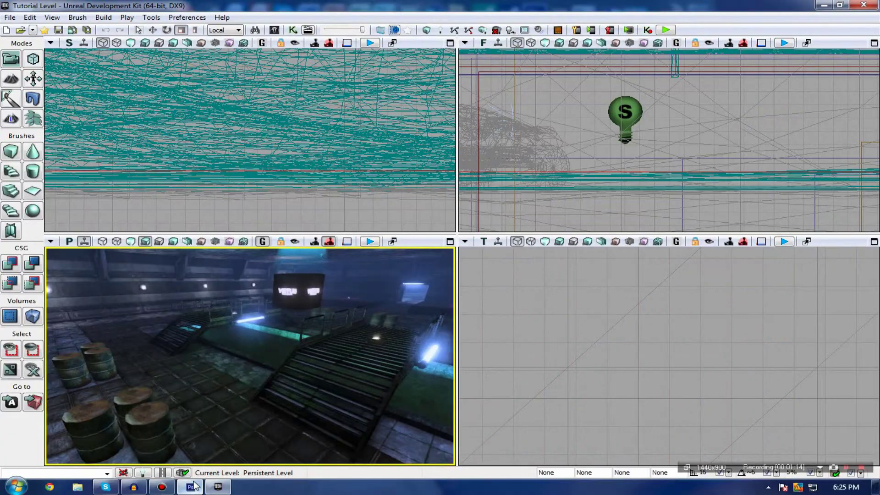
left_click(193, 486)
right_click(454, 276)
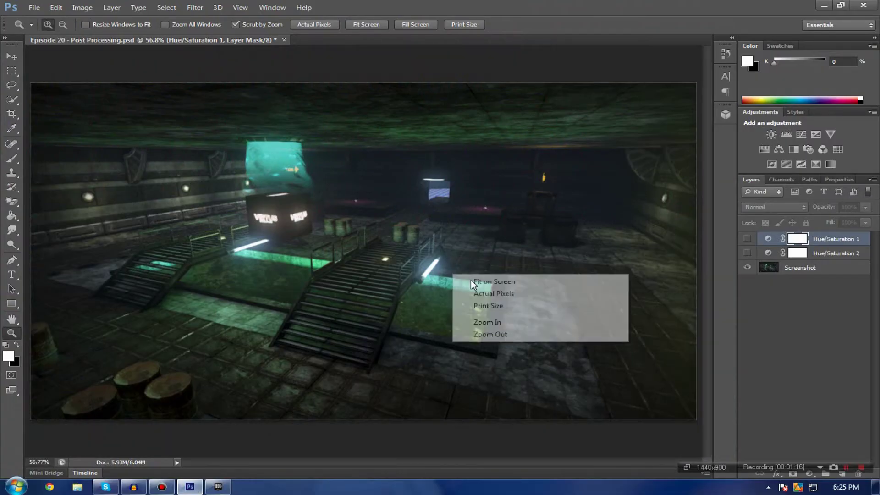
left_click(473, 282)
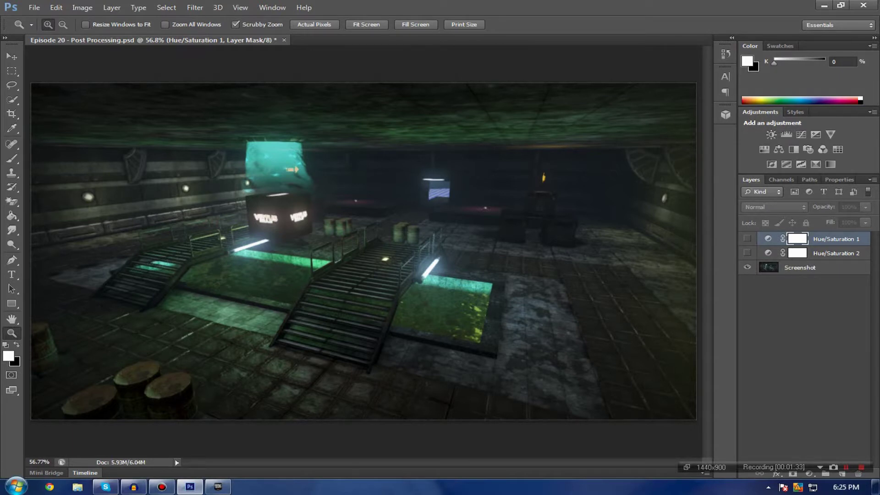
Step: Preview the Hue/Saturation 2 layer and hide it again, then show the Hue/Saturation 1 layer over the screenshot
left_click(748, 252)
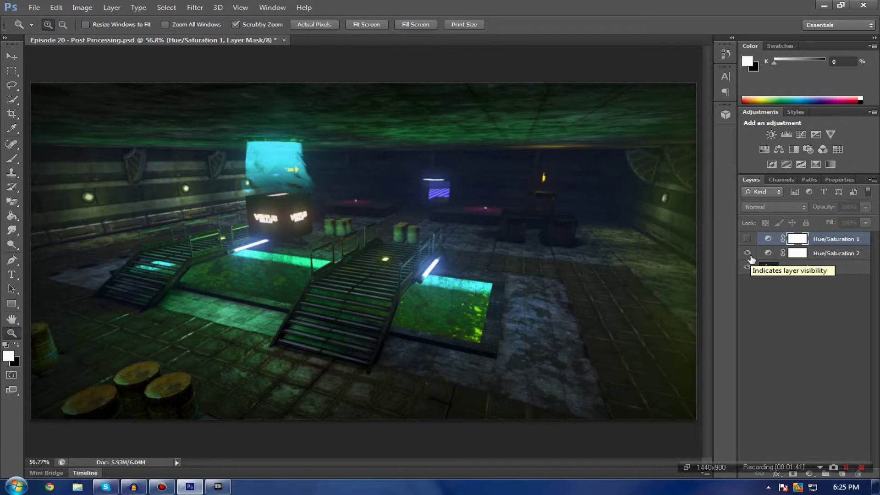
left_click(748, 252)
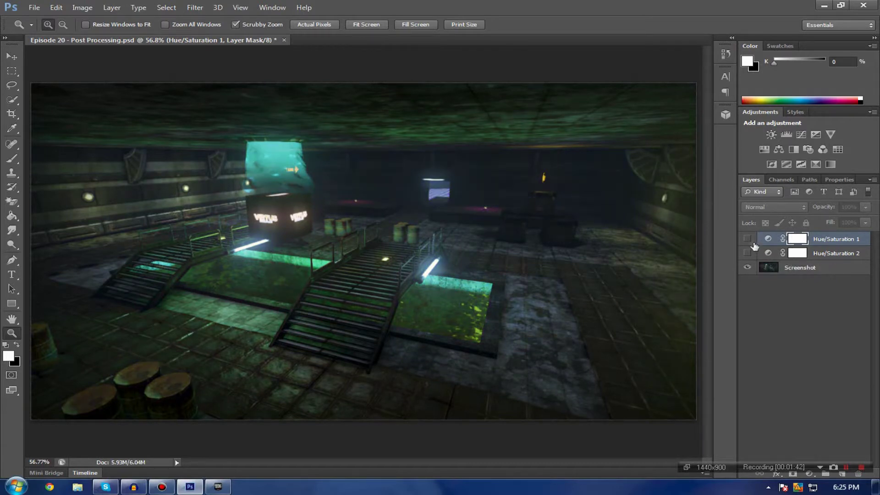
left_click(748, 238)
right_click(353, 318)
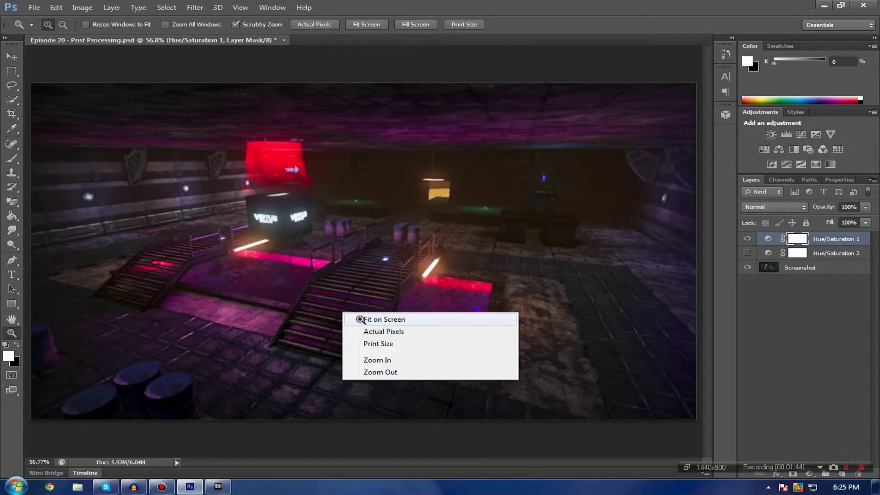
left_click(361, 319)
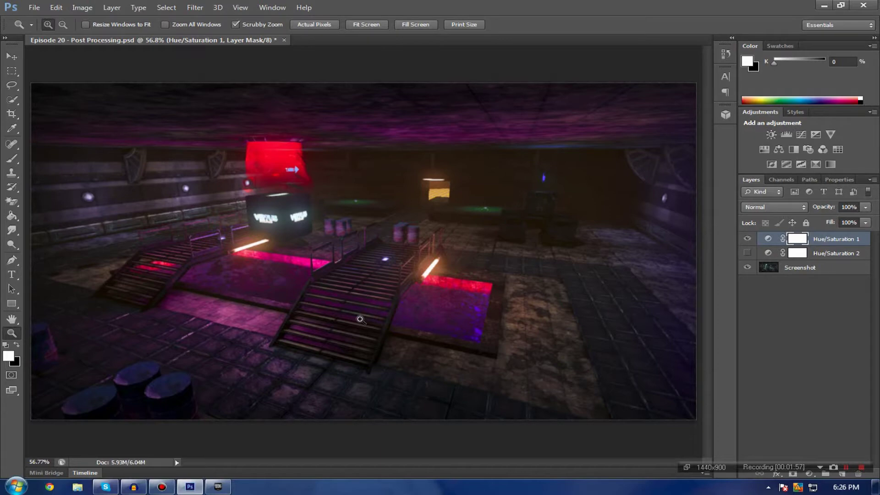
Step: Examine the recoloured stairs and pool up close, comparing them with the whole image fitted on screen
left_click(360, 319)
left_click(359, 320)
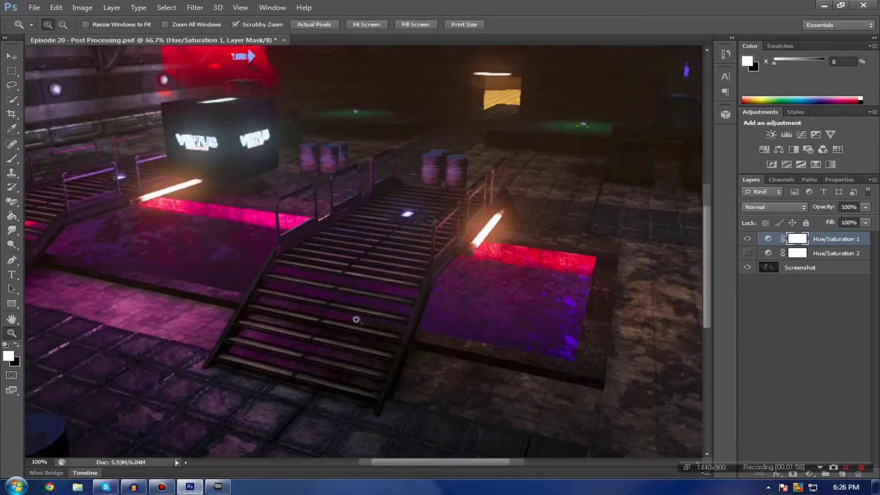
left_click(360, 320)
left_click(360, 320)
right_click(358, 333)
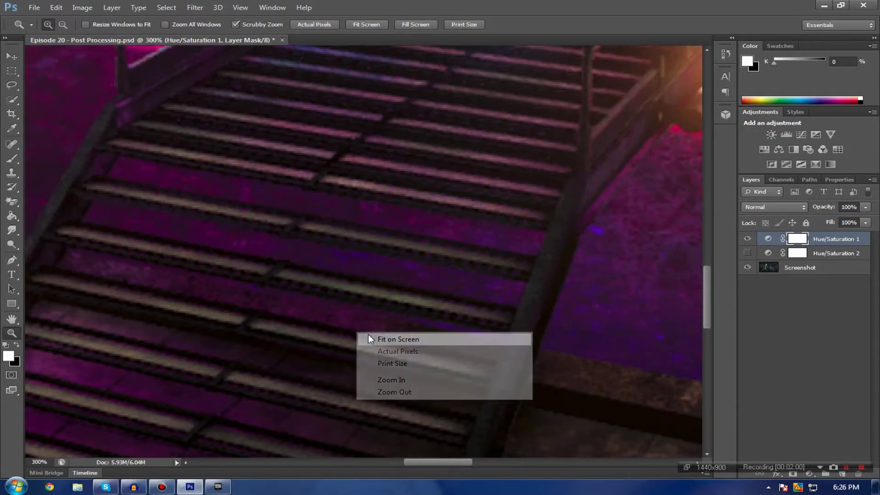
left_click(368, 338)
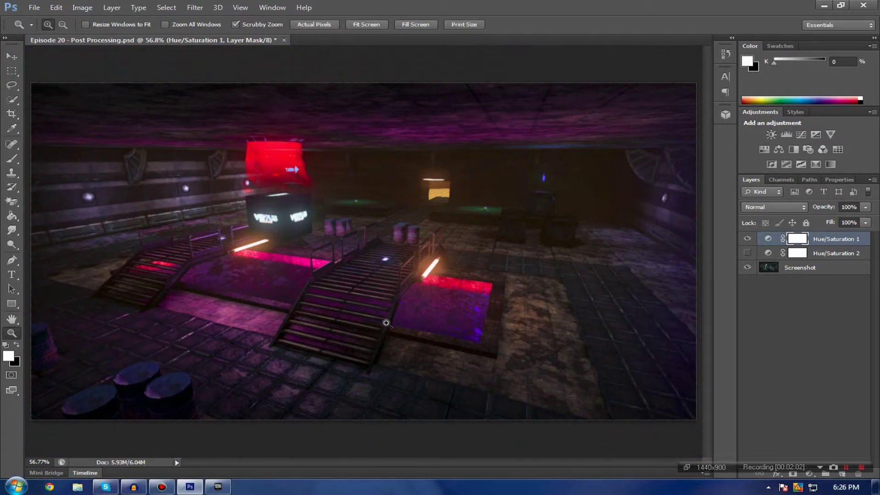
left_click(387, 323)
right_click(387, 326)
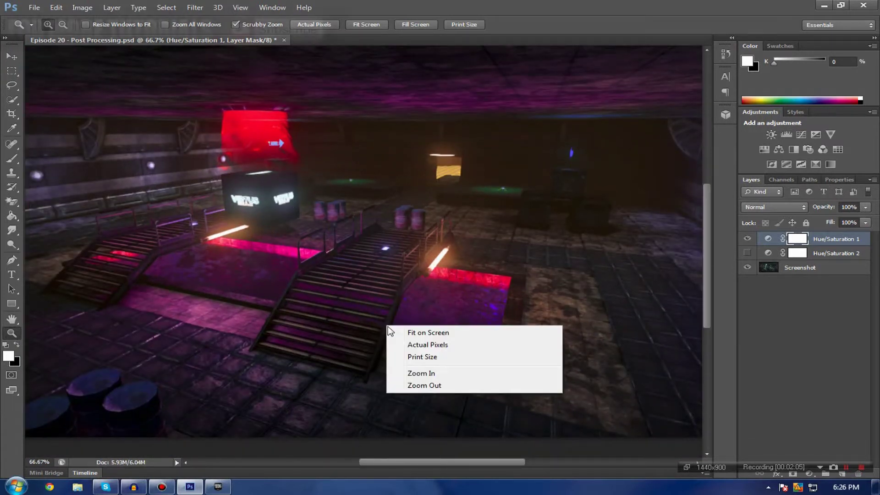
left_click(390, 328)
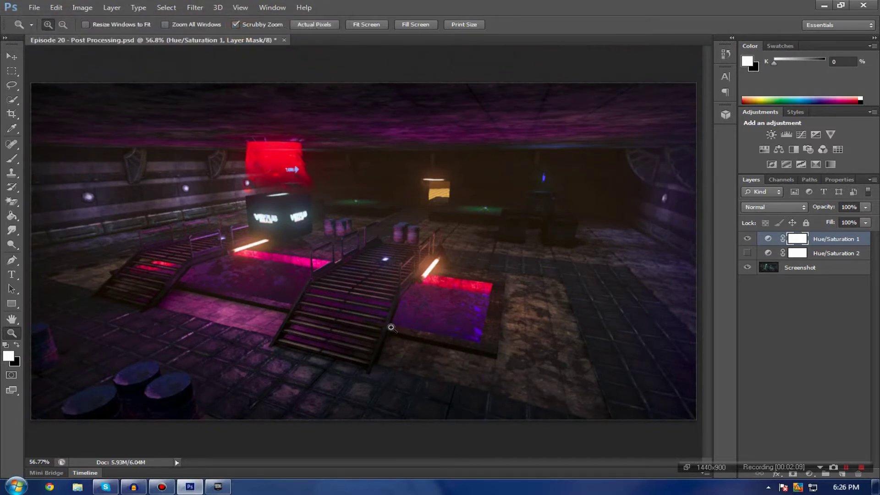
left_click(391, 327)
left_click(391, 328)
right_click(392, 332)
left_click(412, 336)
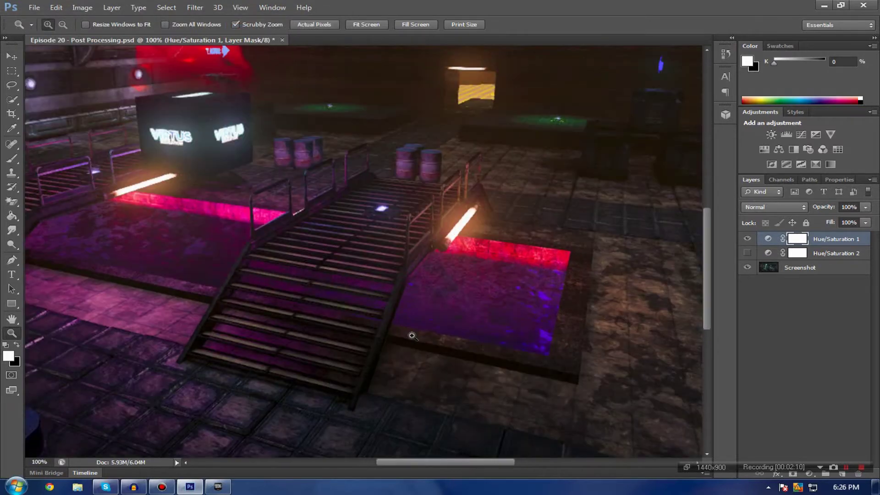
Step: Switch back to the Unreal Development Kit and view the room from farther back in the perspective view
left_click(219, 486)
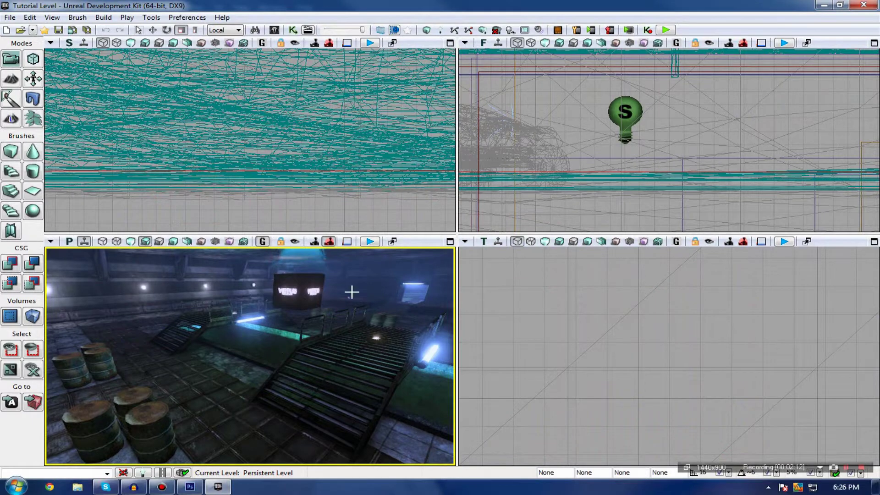
right_click_drag(351, 296, 364, 277)
key("s")
key("w")
key("d")
key("s")
left_click_drag(311, 330, 295, 313)
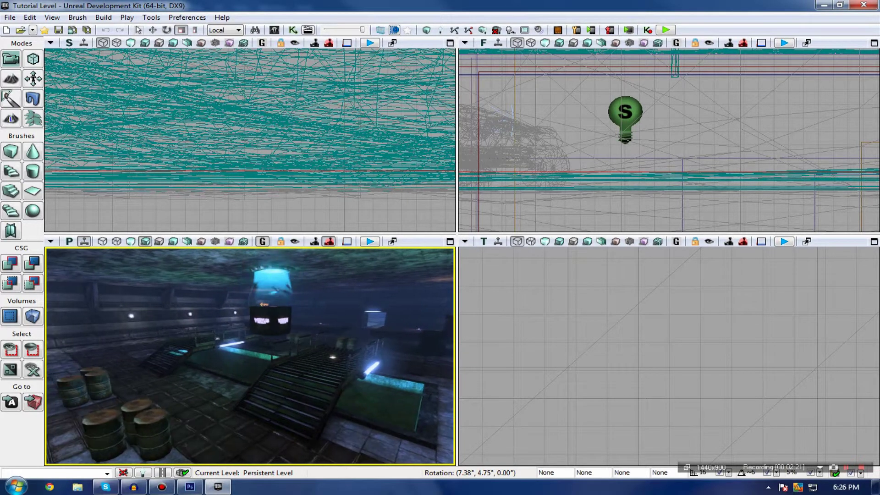
Step: Toggle Post-process Volume Previs in the perspective view to compare the room with and without post-processing
left_click(330, 243)
left_click(330, 243)
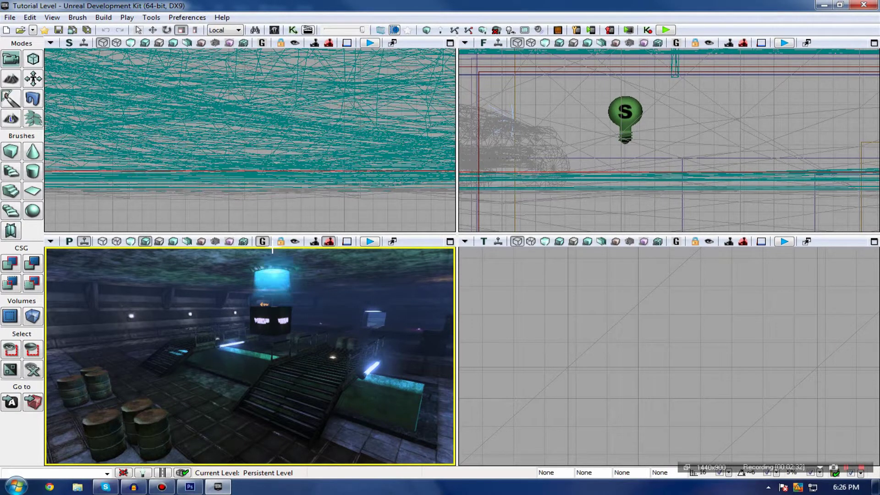
left_click(330, 242)
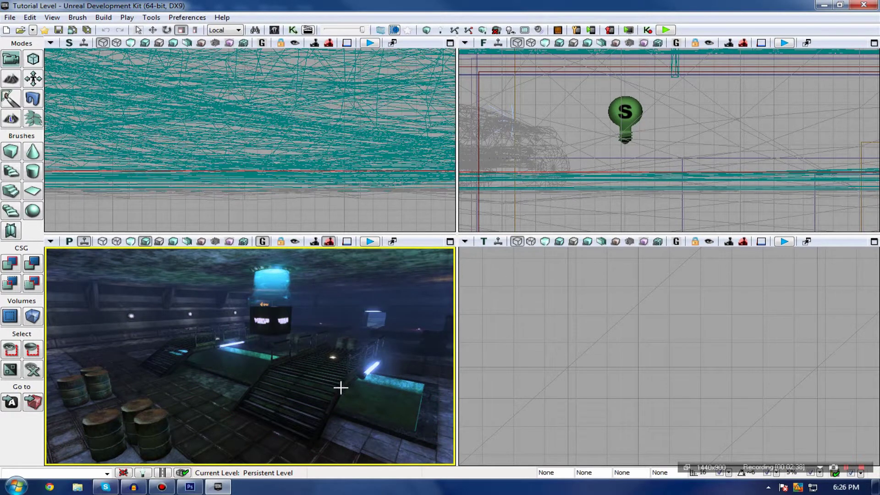
left_click(330, 245)
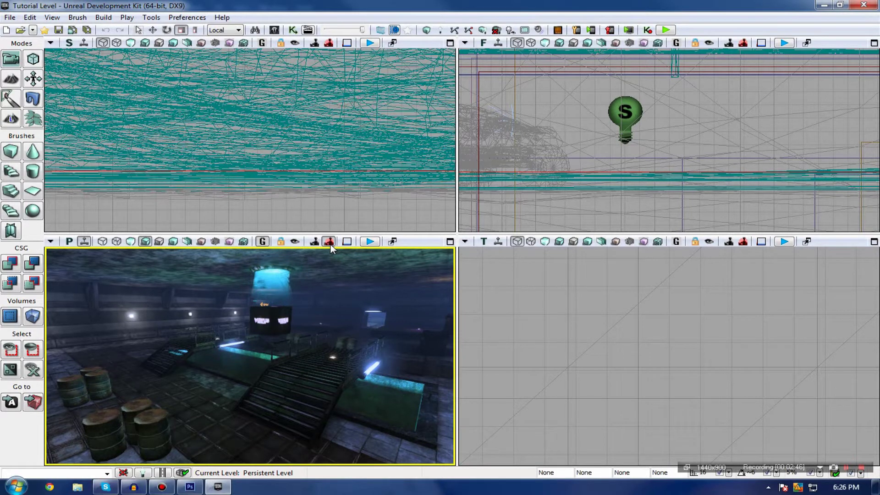
left_click(330, 243)
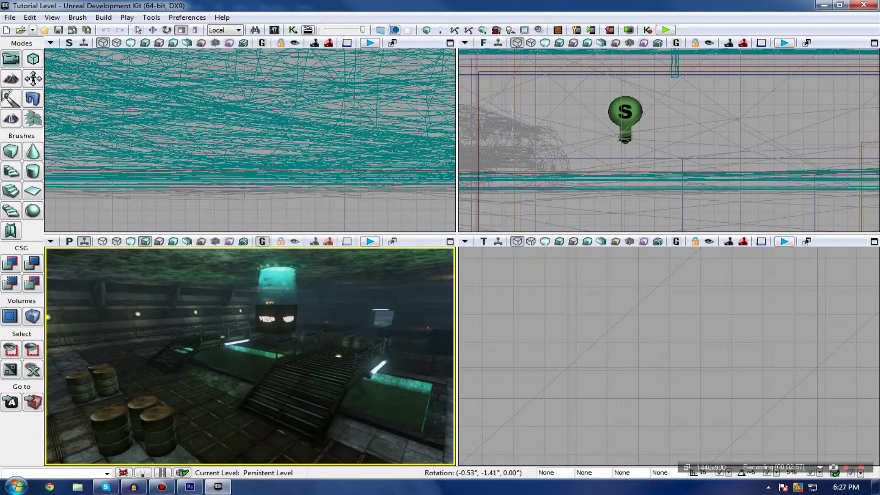
Step: Leave game view and turn Post-process Volume Previs back on in the perspective view
key("g")
right_click_drag(341, 262, 356, 263)
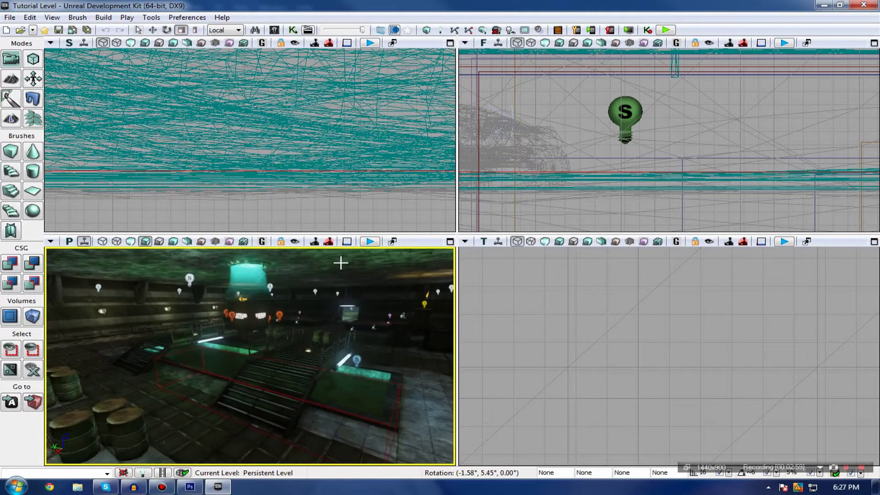
left_click(334, 244)
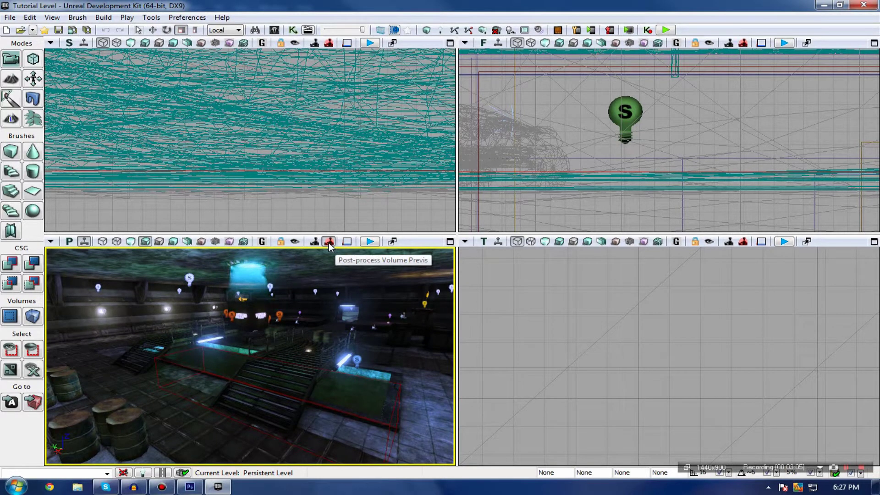
Step: Turn game view back on and examine the post-processed room from its far side, facing the pool and stairs
right_click_drag(324, 277, 327, 279)
key("w")
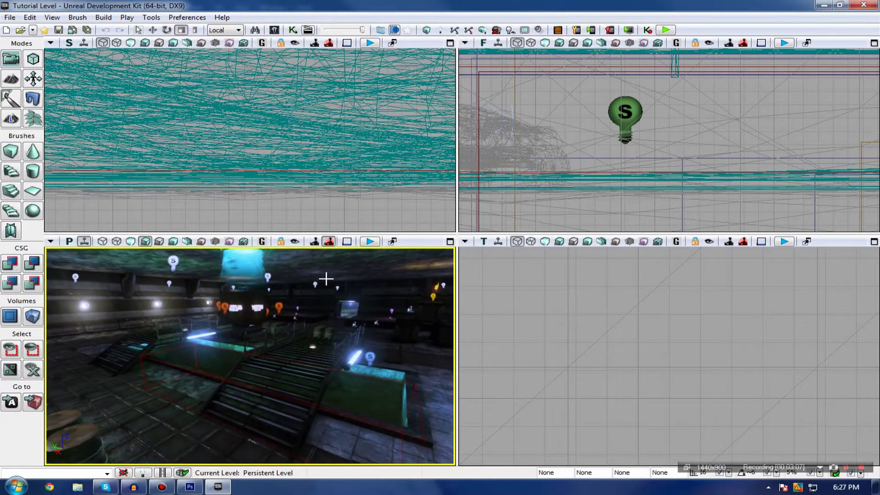
key("g")
key("g")
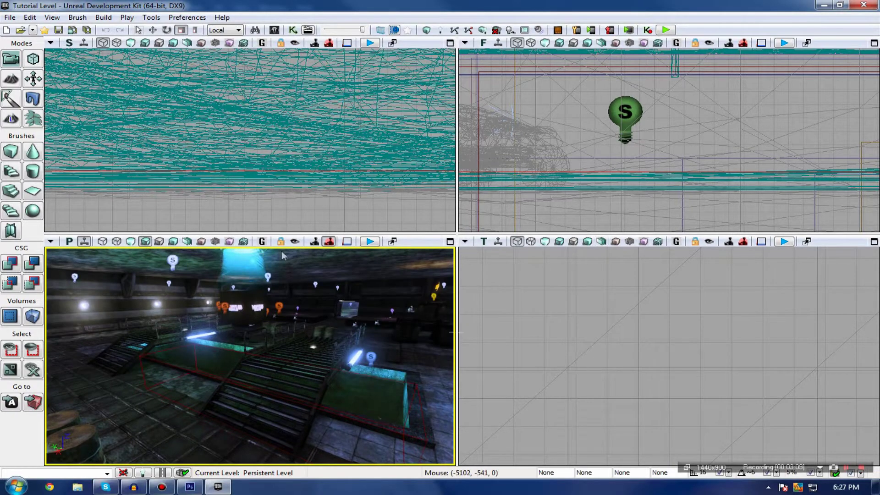
key("w")
right_click_drag(336, 295, 353, 275)
key("g")
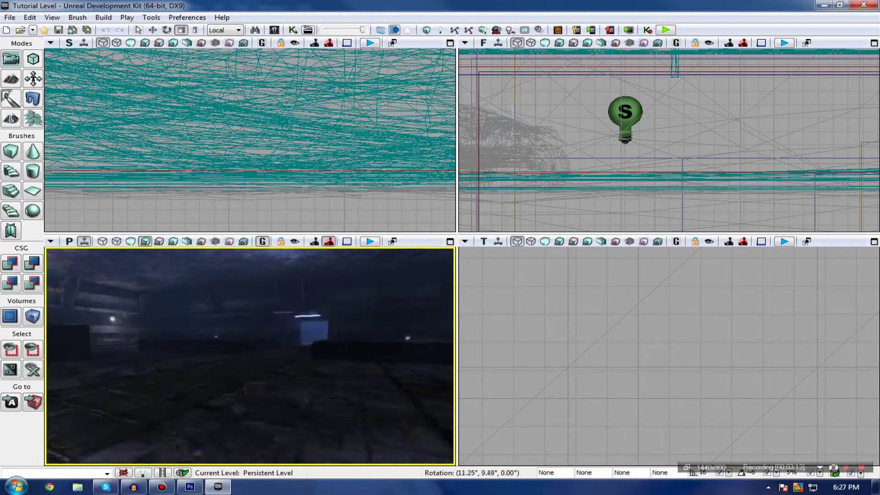
right_click_drag(288, 242, 270, 248)
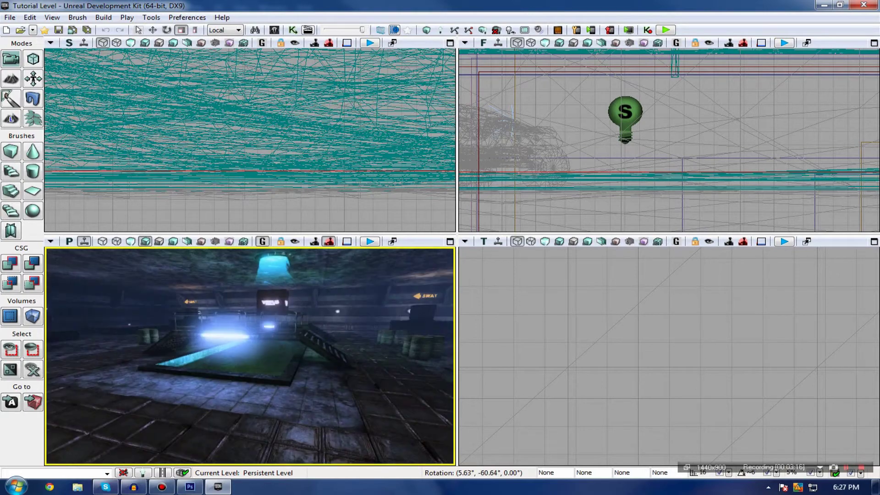
Step: Look around the stairs and pool, toggling game view in the perspective view, and leave game view off
right_click_drag(250, 356, 327, 356)
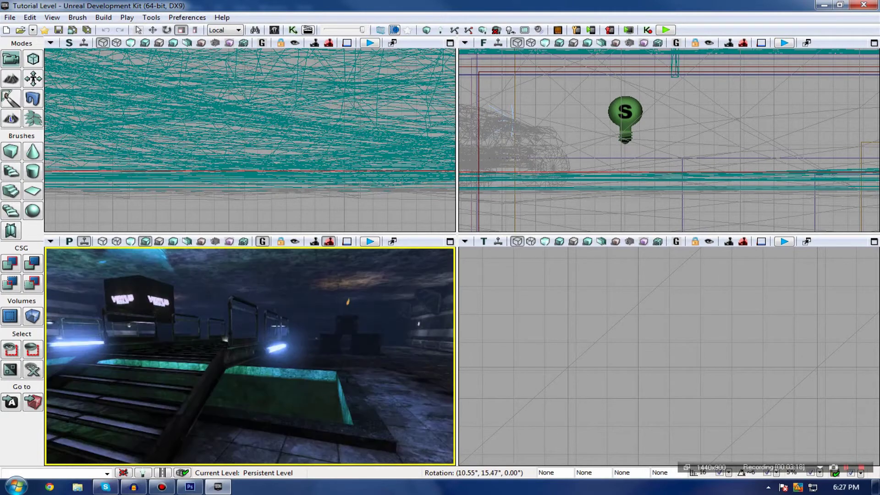
mouse_move(250, 356)
right_mouse_down()
mouse_move(245, 372)
mouse_move(207, 397)
mouse_move(218, 352)
mouse_move(217, 366)
mouse_move(174, 357)
mouse_move(223, 368)
mouse_move(195, 349)
right_mouse_up()
key("g")
key("w")
key("g")
key("w")
key("g")
right_click_drag(348, 424, 342, 422)
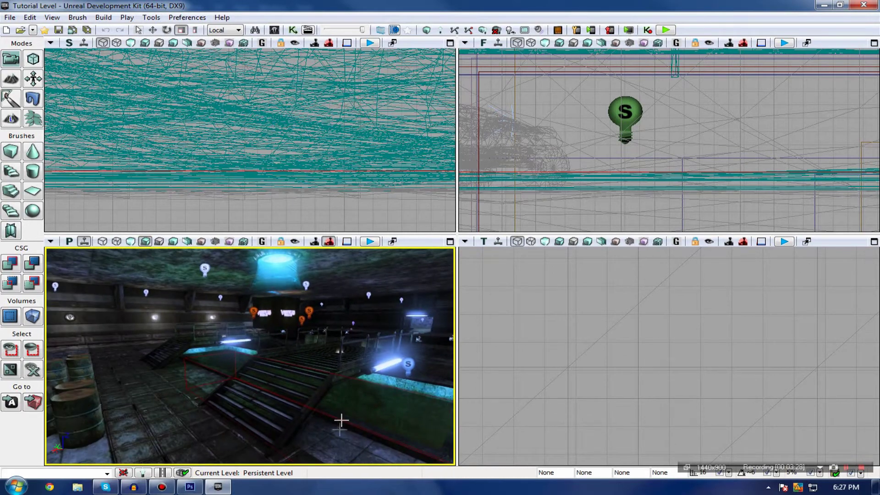
Step: Select the red builder brush under the stairs and move it up out of the floor and sideways across the room
scroll(336, 422, "down", 3)
left_click(338, 420)
left_click(338, 415)
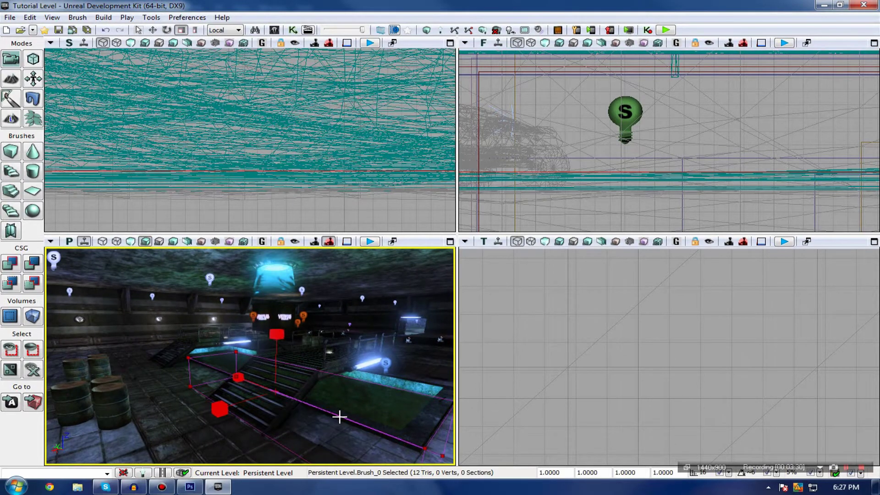
left_click(153, 30)
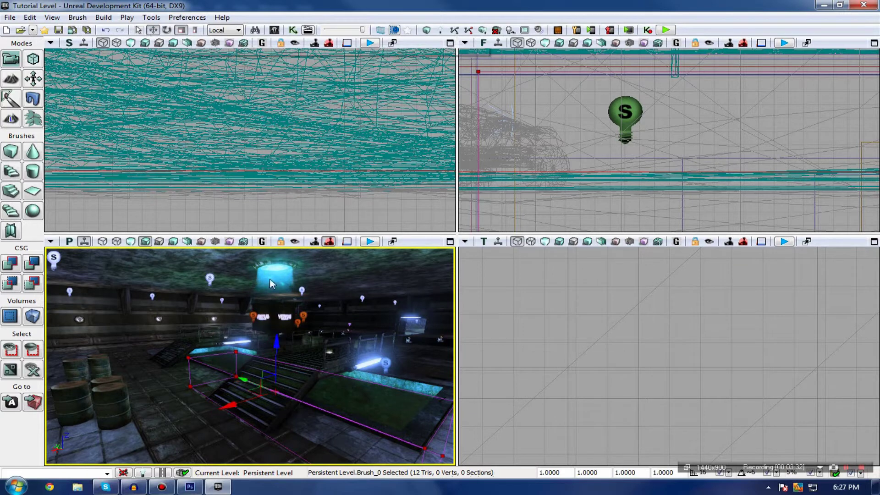
left_click_drag(292, 267, 291, 220)
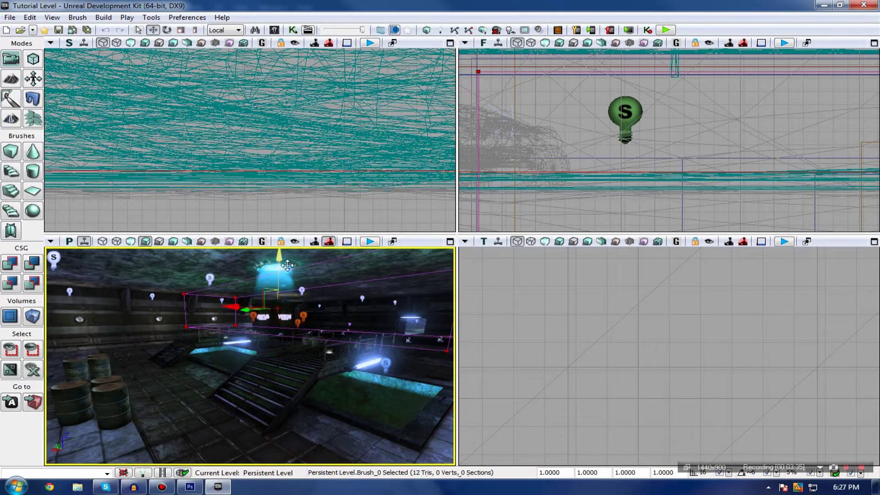
left_click_drag(223, 307, 53, 311)
Step: Position the builder brush over the tiled walkway between the crates and the stairs and lower it to the floor
right_click_drag(125, 330, 64, 335)
right_click_drag(305, 355, 289, 355)
scroll(304, 356, "down", 10)
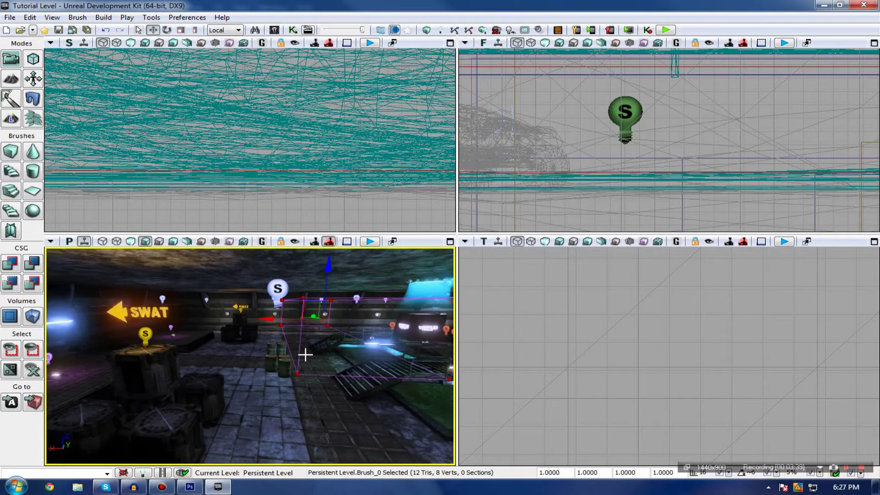
scroll(270, 328, "up", 5)
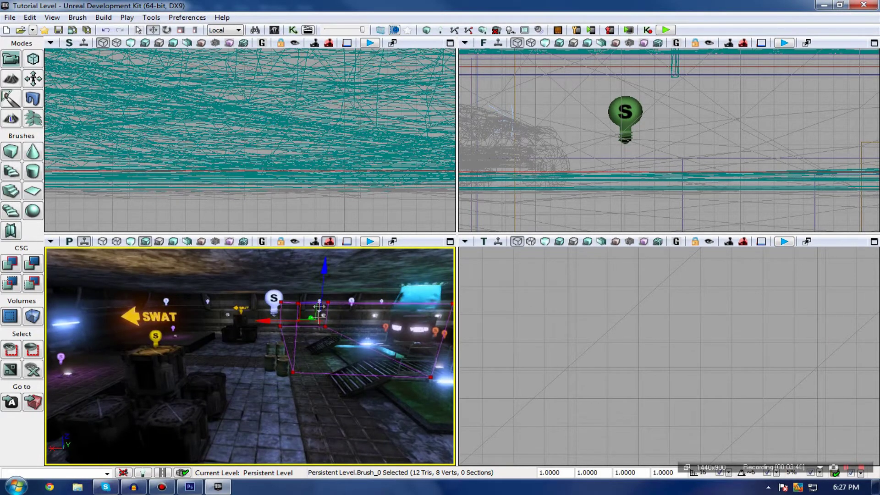
right_click_drag(272, 323, 138, 332)
mouse_move(190, 345)
right_mouse_down()
mouse_move(269, 348)
mouse_move(236, 352)
right_mouse_up()
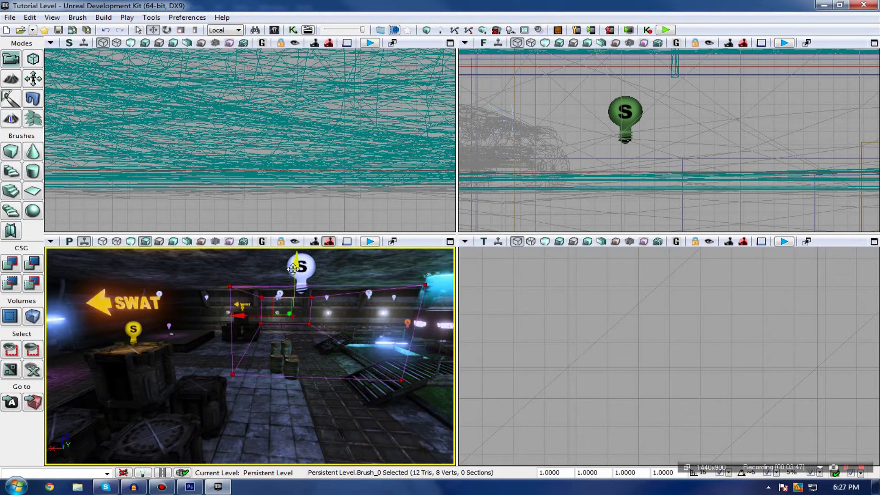
left_click_drag(297, 266, 296, 328)
Step: Locate the builder brush in the front and side orthographic views
right_click_drag(562, 166, 492, 193)
scroll(493, 192, "down", 9)
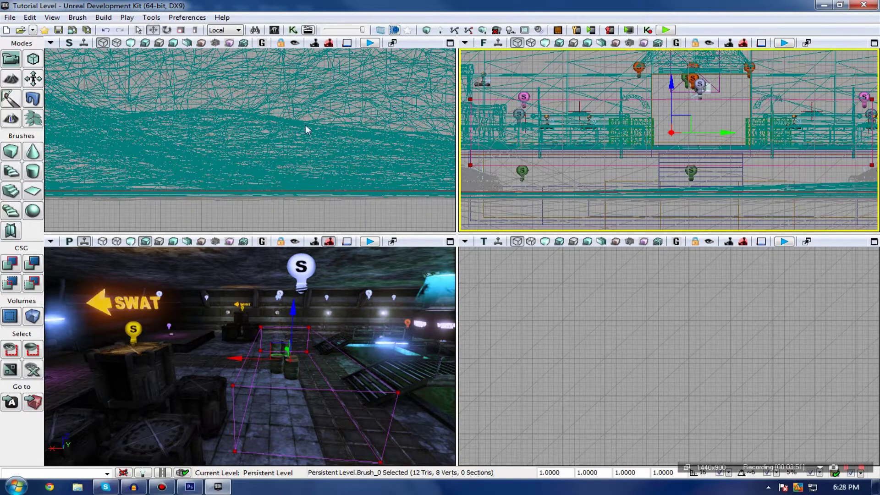
right_click_drag(318, 212, 284, 206)
right_click_drag(472, 301, 460, 270)
right_click_drag(257, 221, 216, 227)
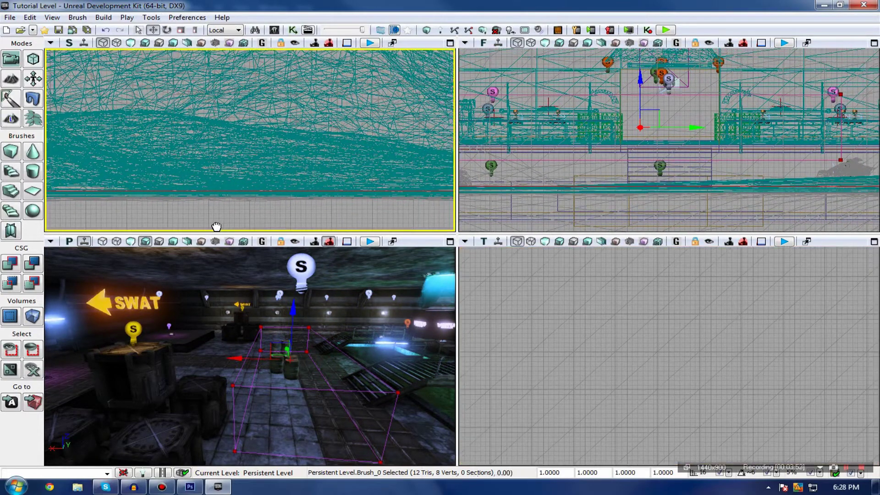
scroll(222, 184, "down", 8)
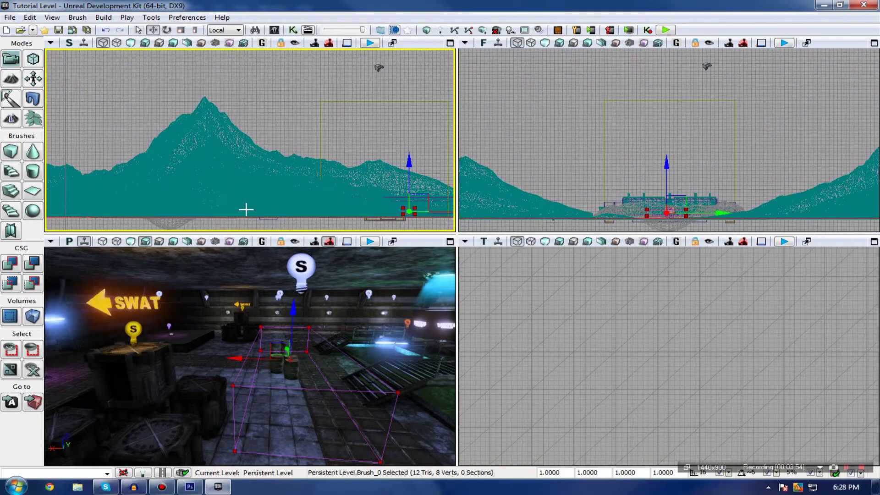
scroll(246, 209, "down", 4)
right_click_drag(158, 190, 344, 167)
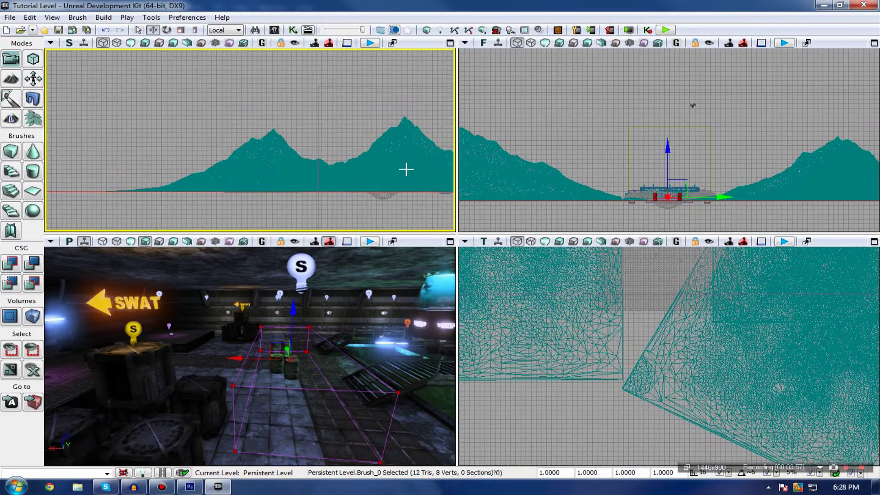
mouse_move(405, 170)
left_mouse_down()
mouse_move(222, 172)
mouse_move(230, 183)
left_mouse_up()
Step: Shift the builder brush slightly sideways and raise it in the front view so its base lines up with the floor
mouse_move(309, 317)
right_mouse_down()
mouse_move(327, 317)
mouse_move(310, 317)
right_mouse_up()
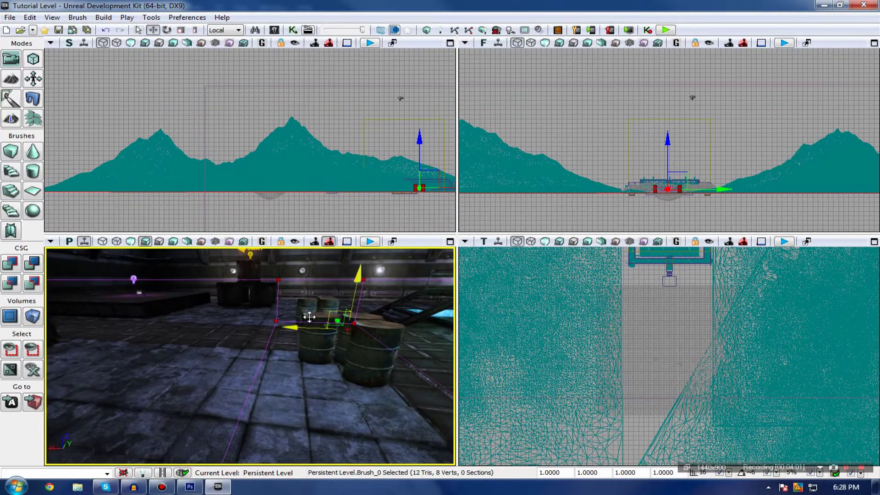
scroll(309, 317, "up", 4)
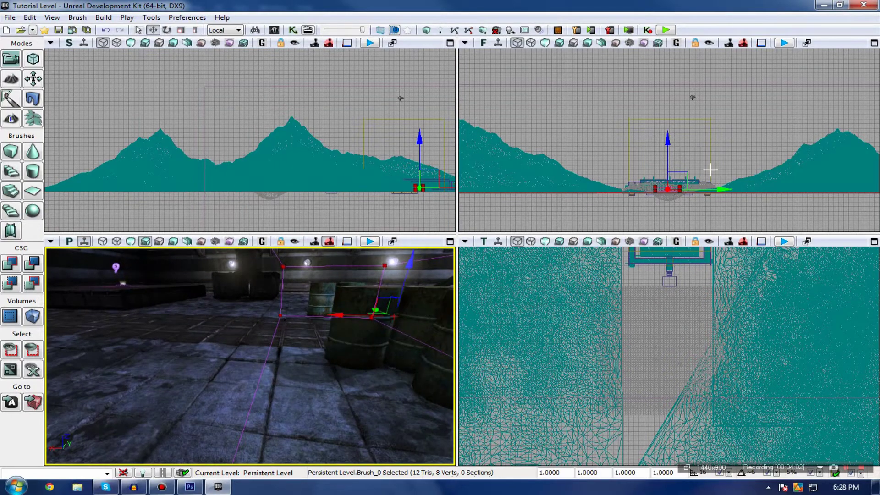
scroll(668, 167, "up", 5)
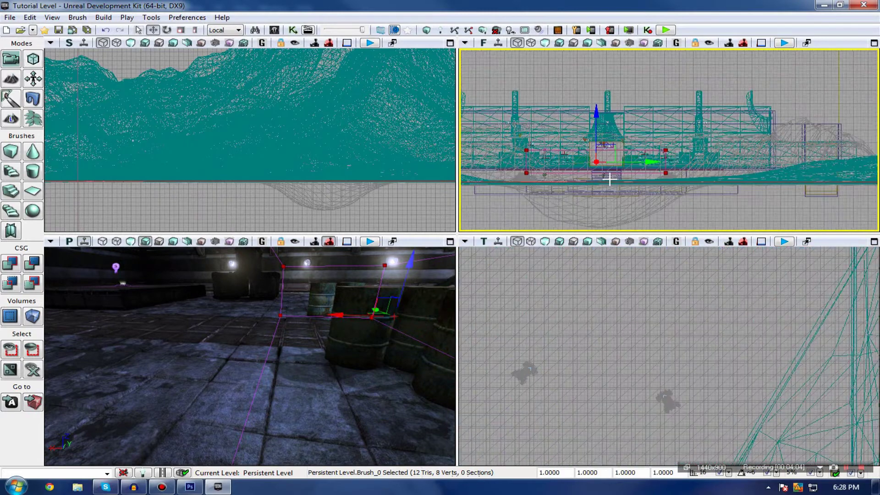
scroll(610, 178, "up", 3)
left_click_drag(657, 151, 669, 150)
left_click_drag(603, 110, 603, 101)
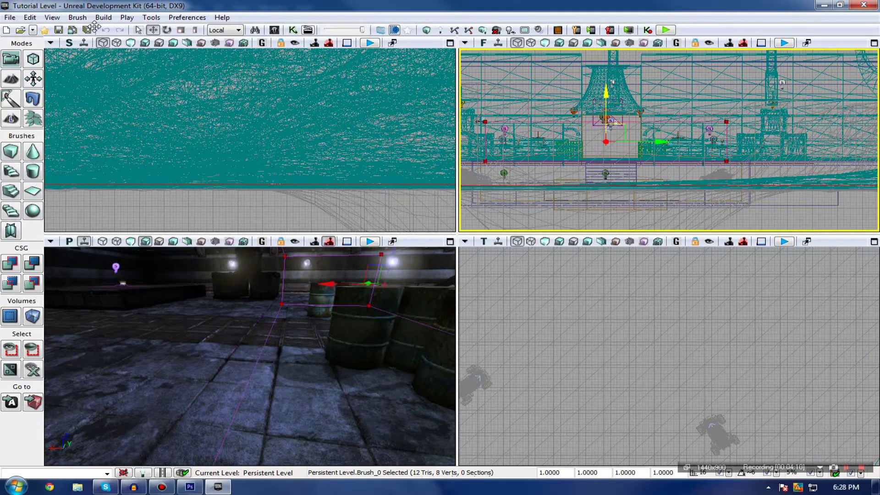
Step: Switch to non-uniform scaling and add a PostProcessVolume from the builder brush on the walkway
left_click(195, 30)
mouse_move(320, 287)
left_mouse_down()
mouse_move(311, 301)
mouse_move(349, 349)
left_mouse_up()
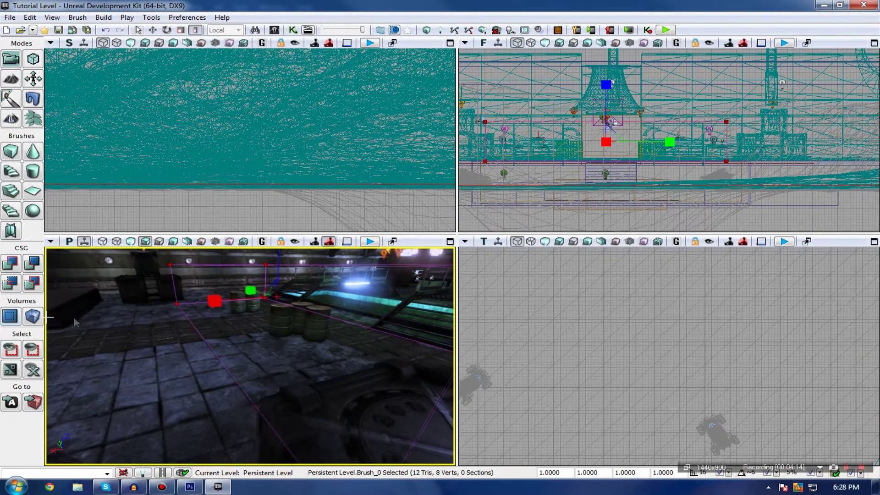
right_click(32, 321)
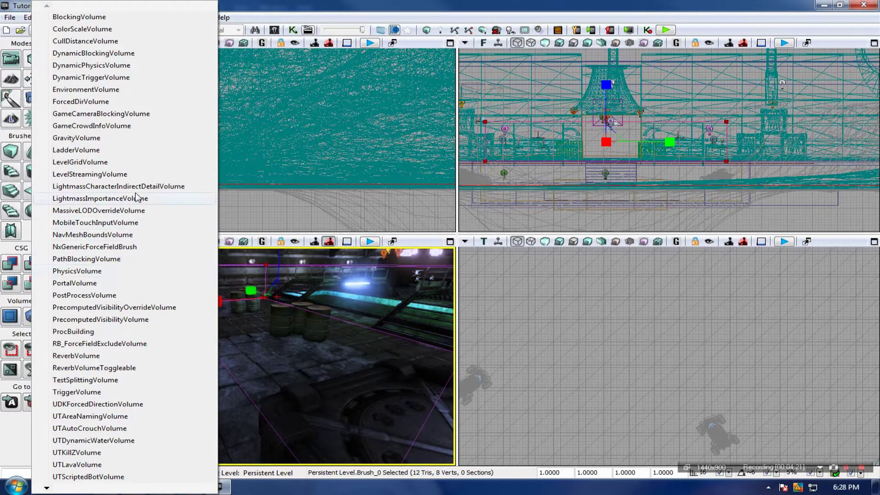
left_click(124, 295)
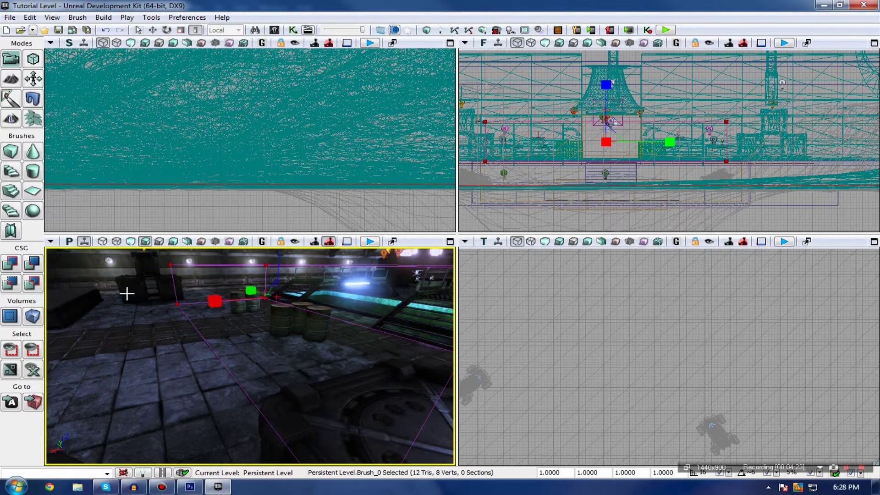
Step: Examine the room's colours around the barrels and pool with the new post-process volume in place
right_click_drag(315, 271, 342, 309)
mouse_move(300, 396)
right_mouse_down()
mouse_move(305, 445)
mouse_move(303, 413)
mouse_move(170, 419)
mouse_move(154, 408)
right_mouse_up()
right_click_drag(346, 421, 350, 423)
left_click(375, 312)
left_click(376, 316)
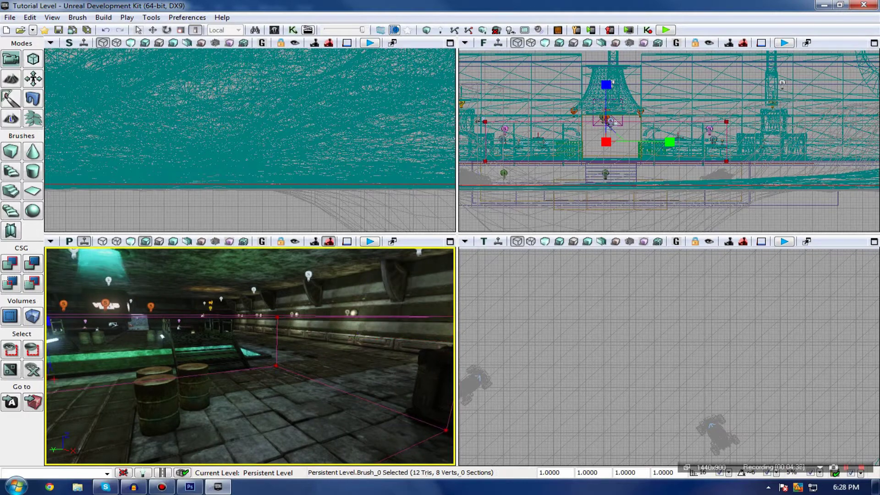
right_click_drag(376, 316, 345, 348)
scroll(346, 348, "down", 1)
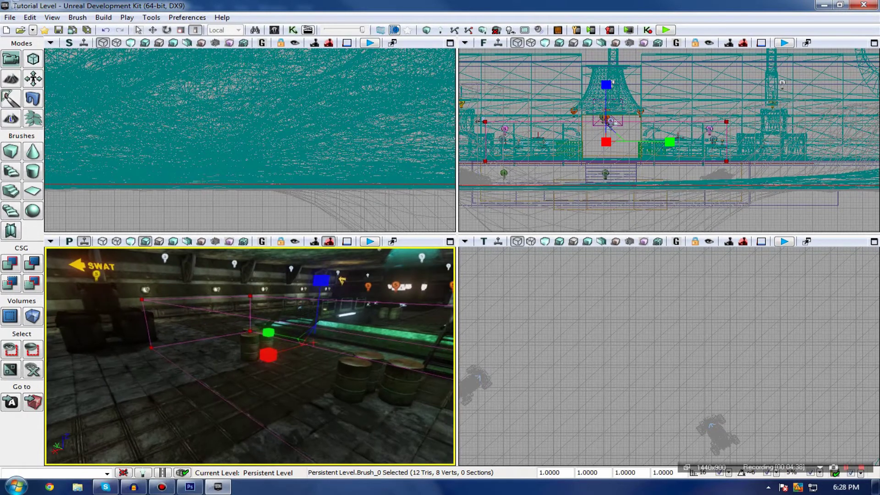
Step: Switch to the translate tool, select the new PostProcessVolume and open its properties
left_click(153, 30)
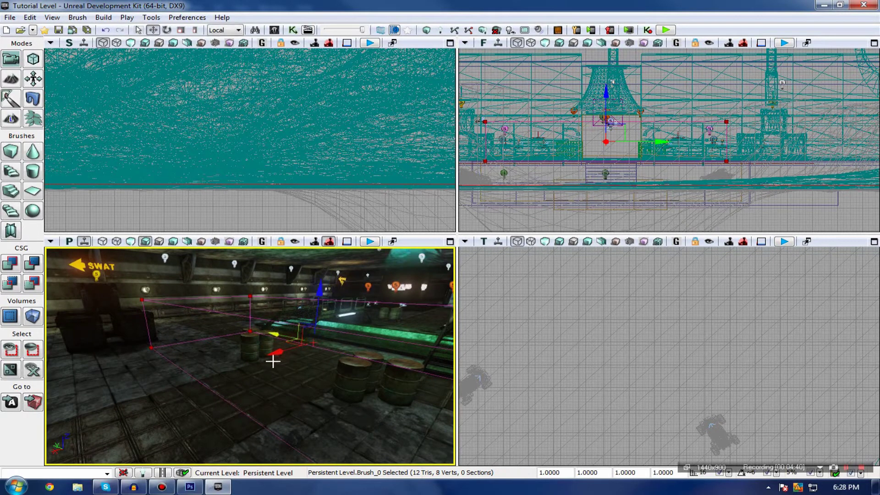
left_click(148, 299)
right_click(147, 299)
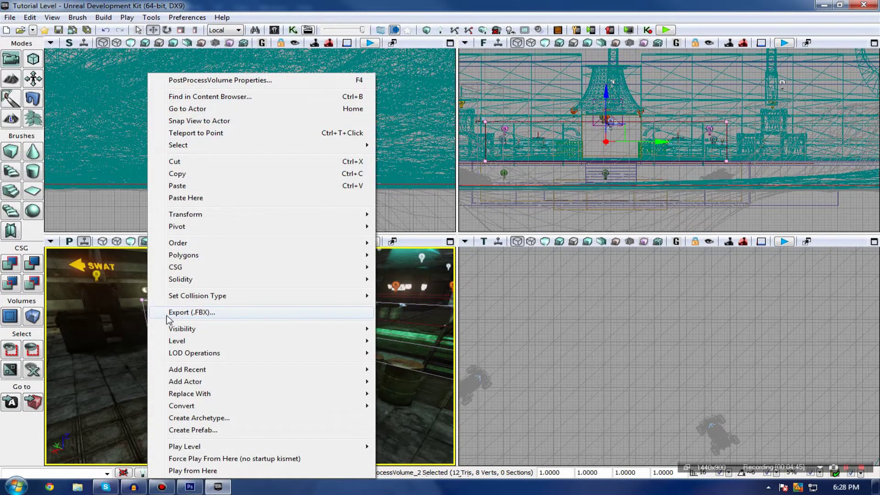
left_click(124, 332)
left_click_drag(124, 331, 227, 331)
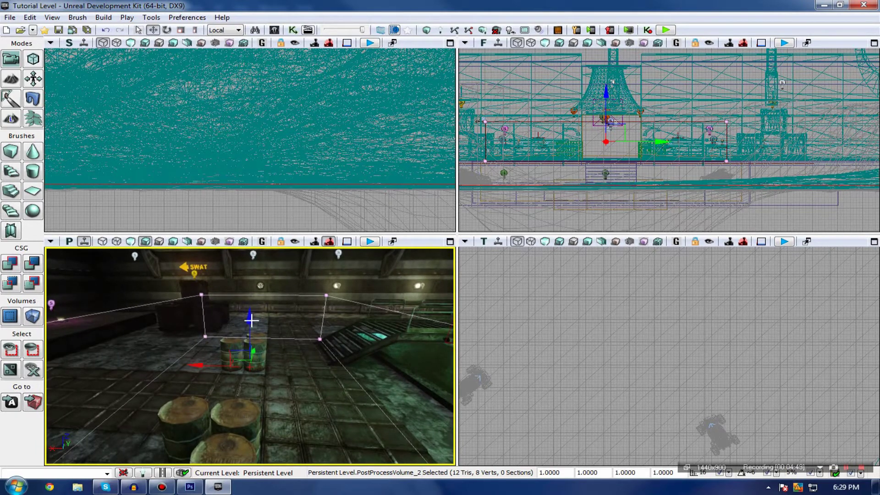
right_click(252, 326)
left_click(319, 79)
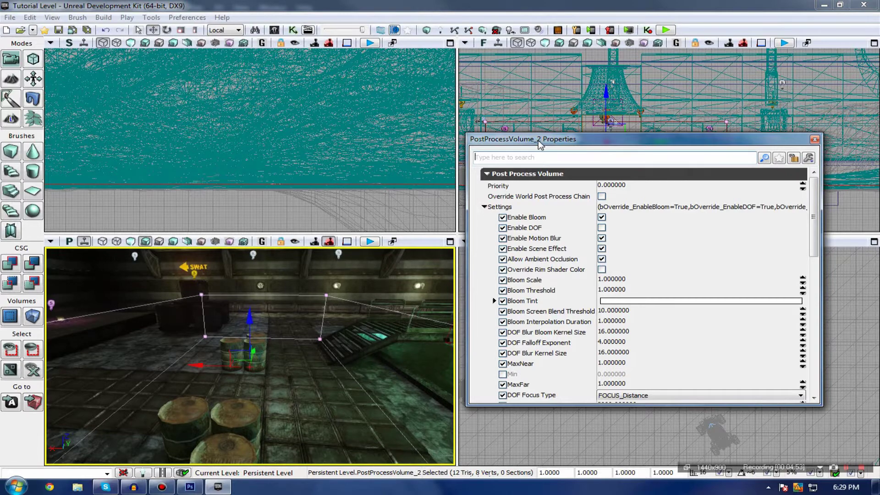
left_click_drag(538, 140, 376, 138)
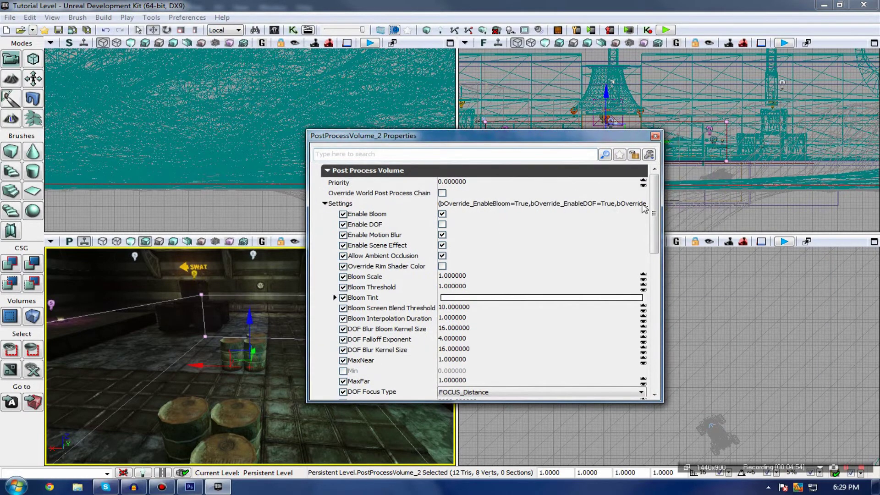
Step: Review the volume's Settings list and place the properties window clear of the perspective view of the barrels
mouse_move(657, 205)
left_mouse_down()
mouse_move(655, 342)
mouse_move(647, 186)
mouse_move(656, 214)
left_mouse_up()
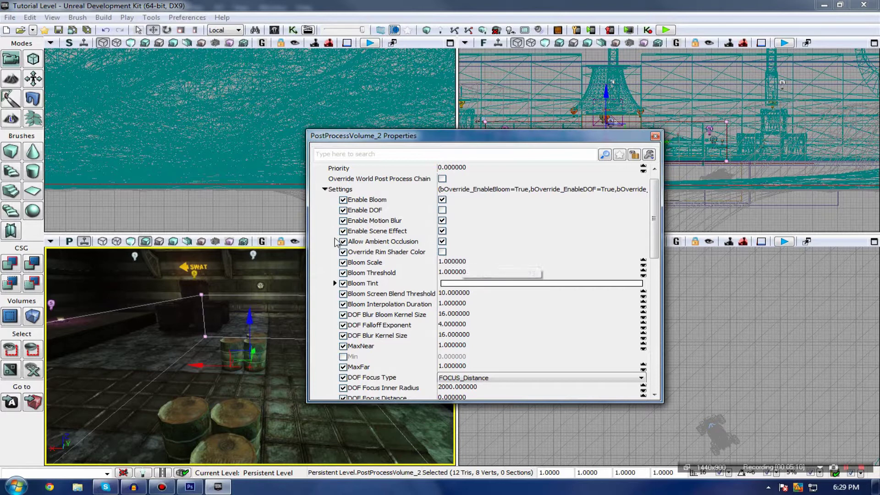
left_click_drag(371, 138, 361, 110)
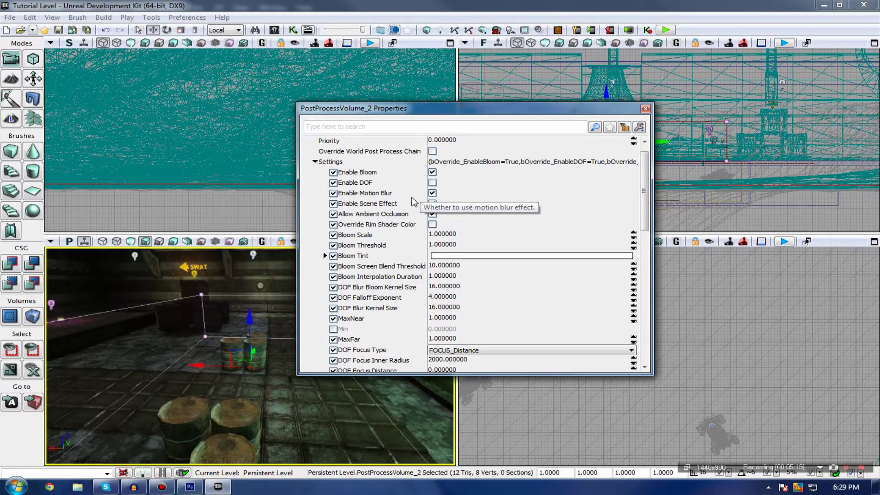
right_click_drag(262, 297, 260, 298)
key("w")
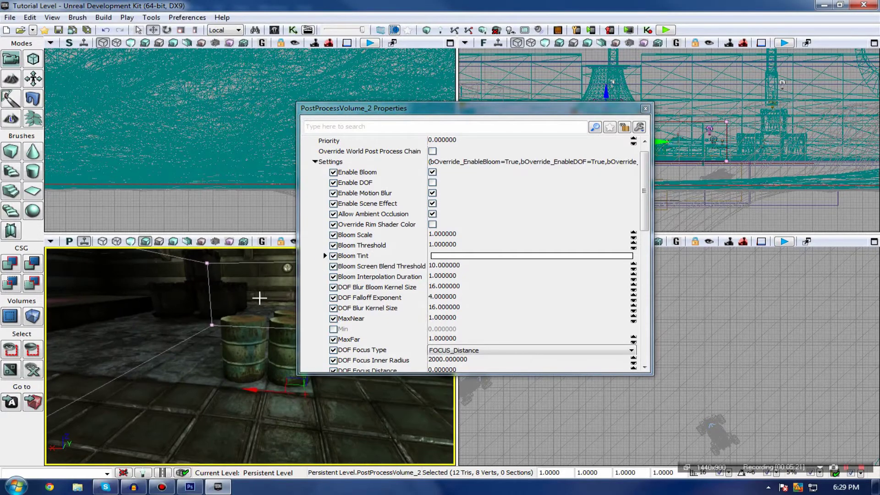
left_click_drag(260, 298, 259, 316)
left_click_drag(395, 110, 583, 102)
left_click_drag(282, 341, 351, 344)
scroll(352, 343, "down", 3)
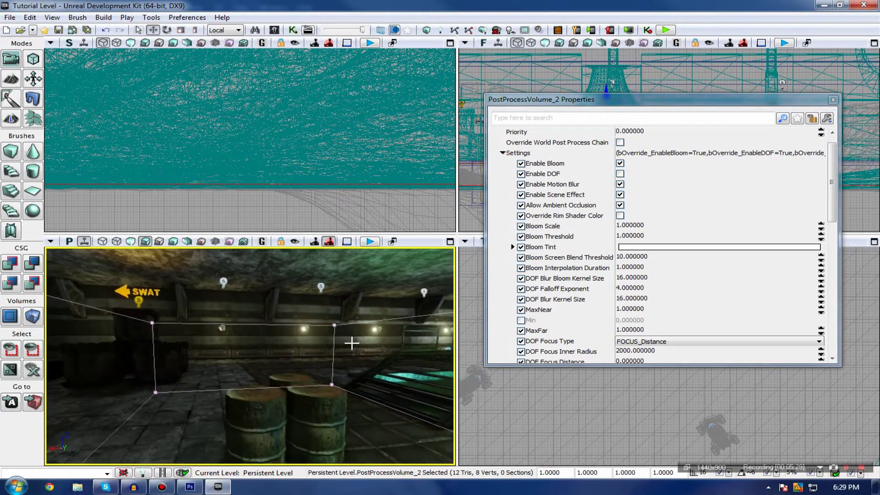
scroll(532, 197, "up", 1)
Step: Toggle Enable Bloom off and on while facing the pool and lights to compare the glow, leaving it enabled
left_click(620, 173)
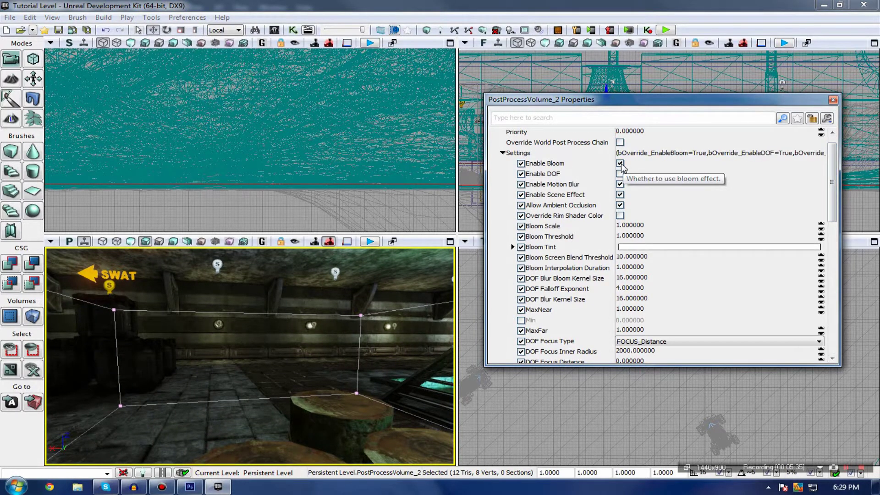
left_click_drag(365, 353, 292, 320)
left_click_drag(342, 338, 236, 355)
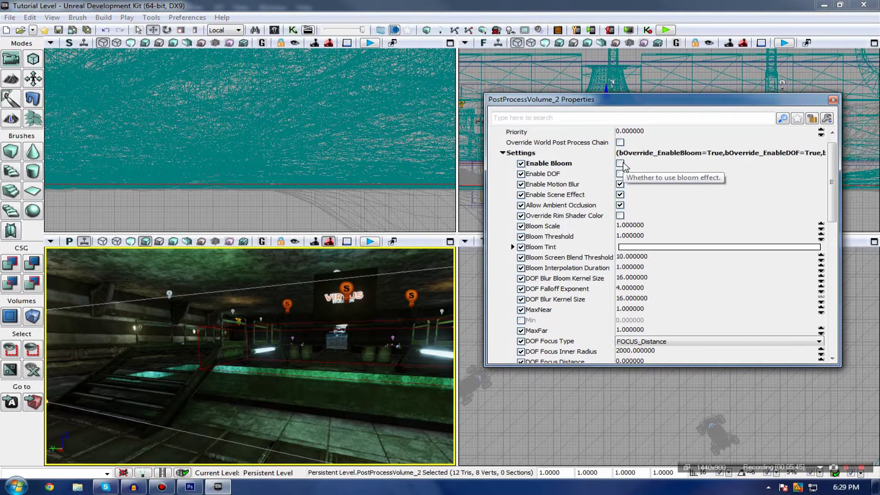
left_click(620, 163)
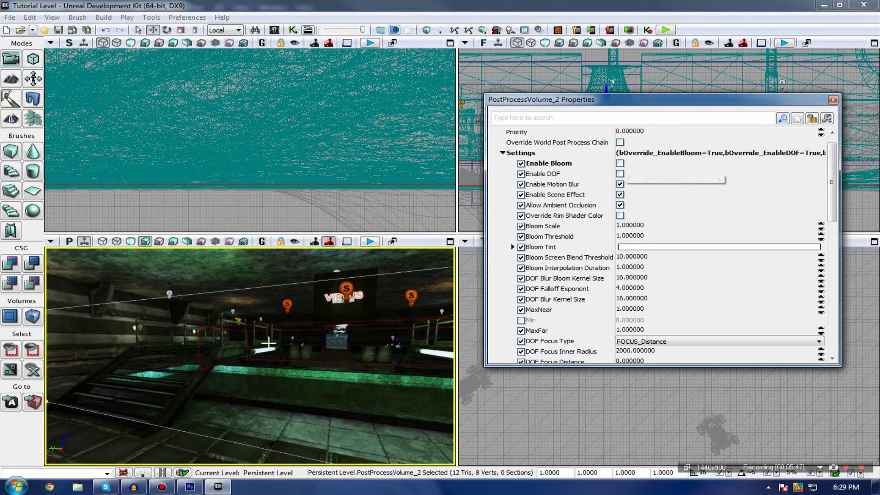
left_click(620, 164)
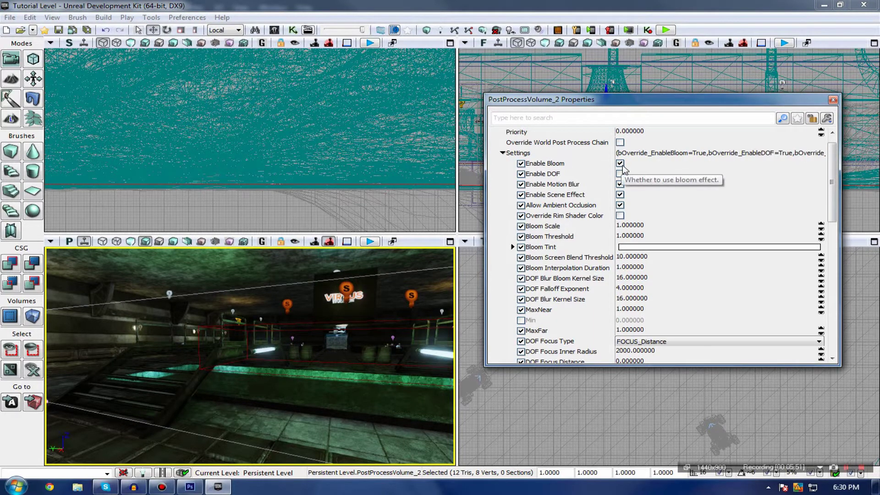
left_click(620, 163)
left_click(620, 164)
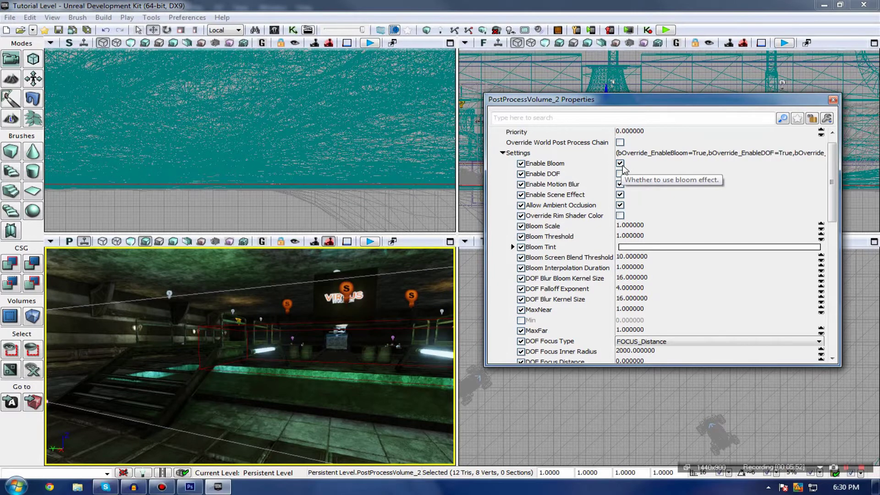
Step: Try a Bloom Scale of 5, set it to 2, and toggle Enable Bloom off and on to compare the glow
left_click(635, 227)
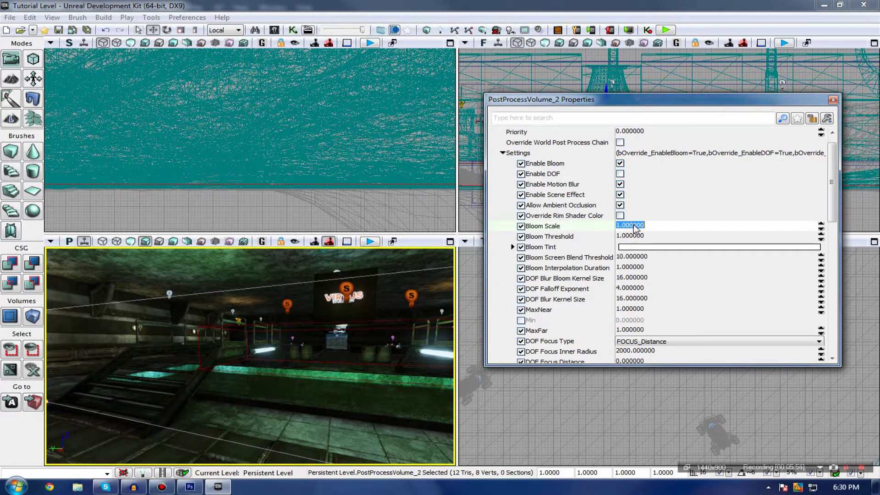
key("Return")
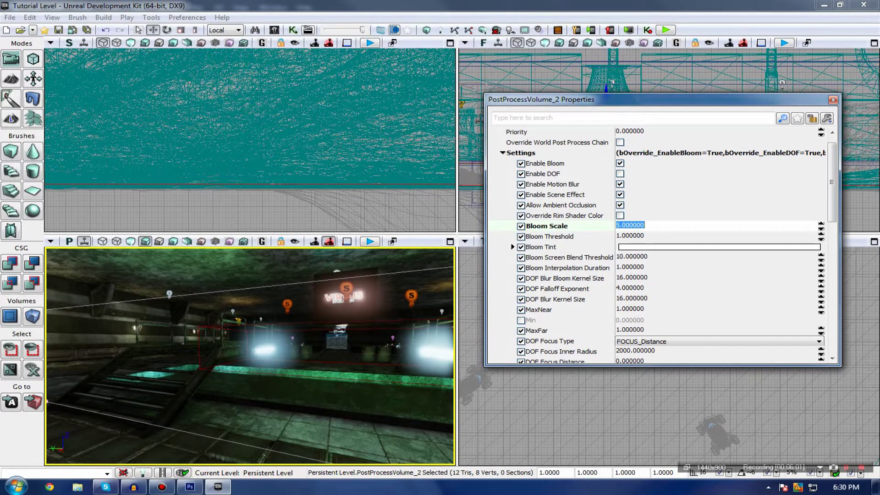
type("2")
key("Return")
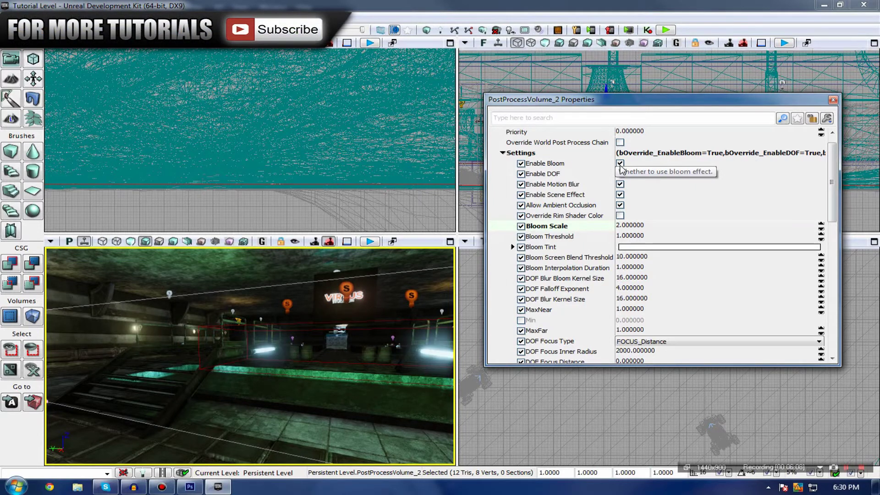
left_click(620, 164)
left_click(620, 165)
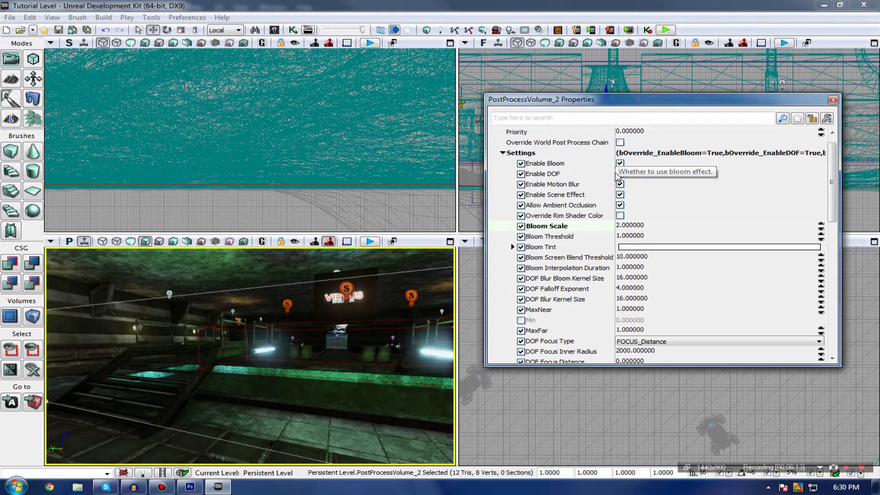
left_click(620, 174)
Step: Open the Bloom Tint colour and try blue, orange, magenta and green tints on the room's lights
left_click(624, 248)
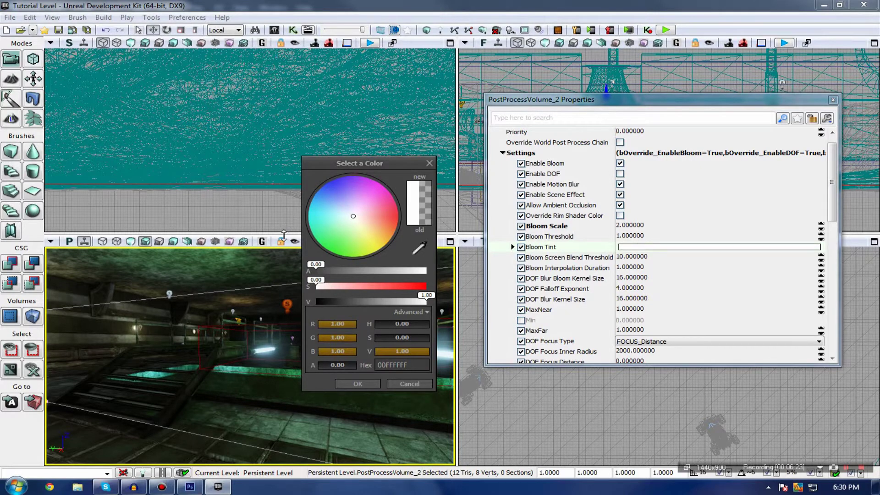
left_click(317, 197)
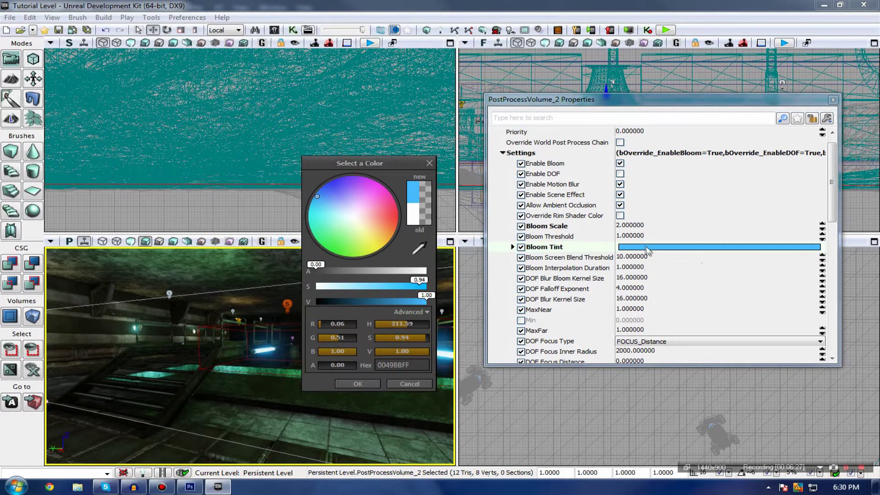
mouse_move(344, 214)
left_mouse_down()
mouse_move(354, 254)
mouse_move(356, 222)
mouse_move(386, 222)
mouse_move(393, 237)
mouse_move(396, 229)
left_mouse_up()
right_click_drag(225, 337, 140, 395)
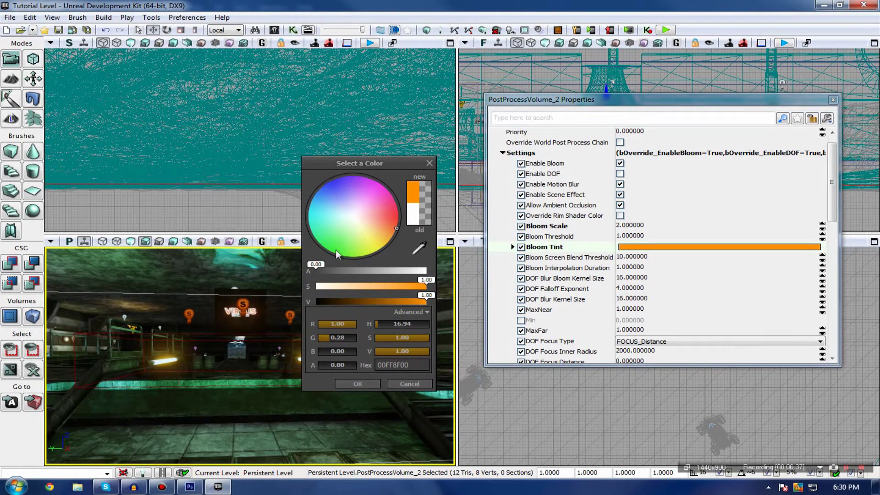
left_click(391, 184)
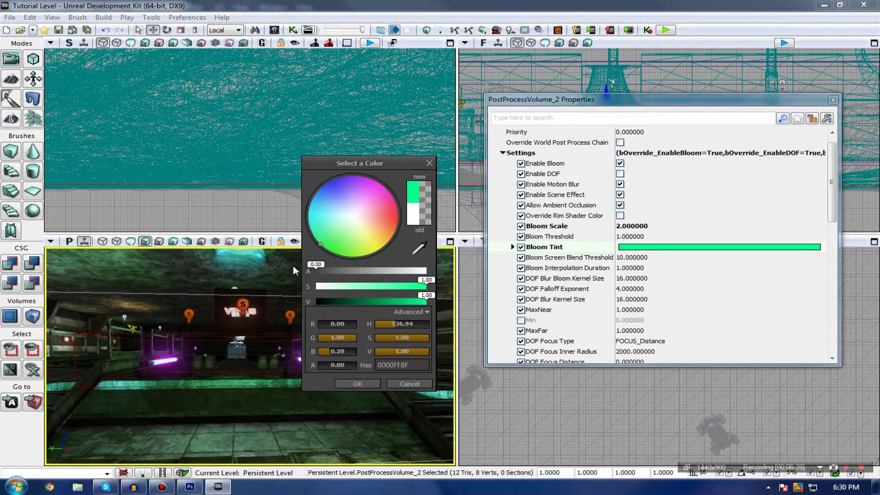
left_click_drag(346, 233, 280, 205)
left_click_drag(350, 213, 297, 169)
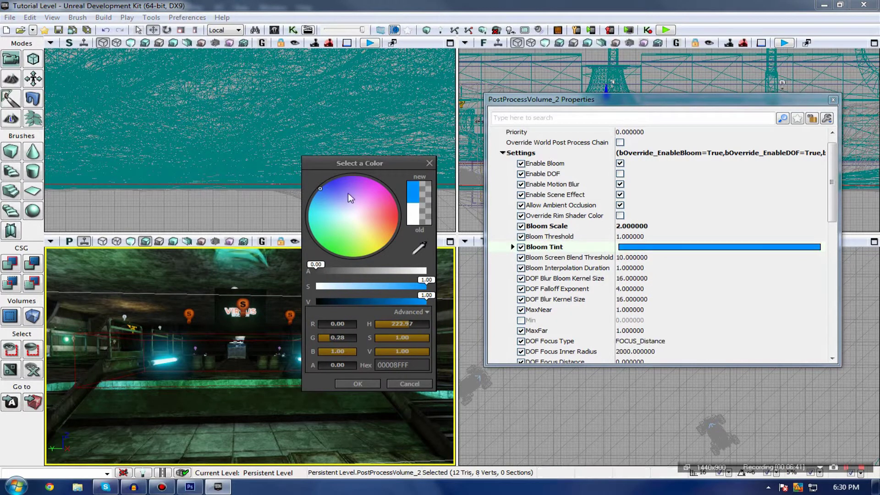
Step: Set the Bloom Tint to a pale cyan with saturation 0.27, comparing it on the room's lights, and accept the colour
left_click_drag(348, 194, 334, 221)
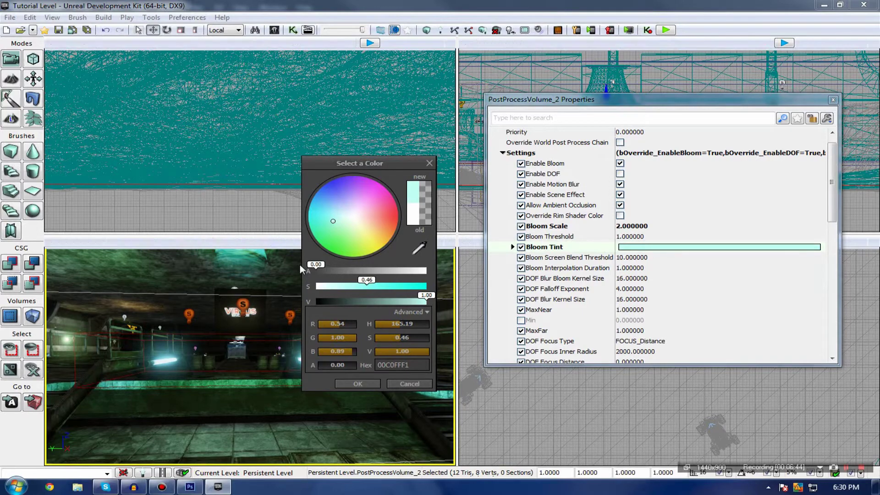
mouse_move(275, 284)
right_mouse_down()
mouse_move(158, 289)
mouse_move(277, 287)
right_mouse_up()
left_click_drag(352, 287, 345, 288)
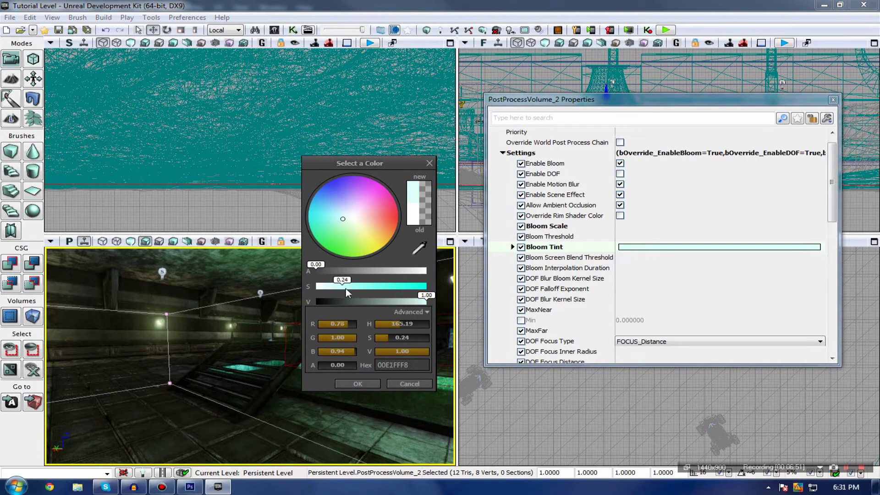
right_click_drag(274, 321, 339, 316)
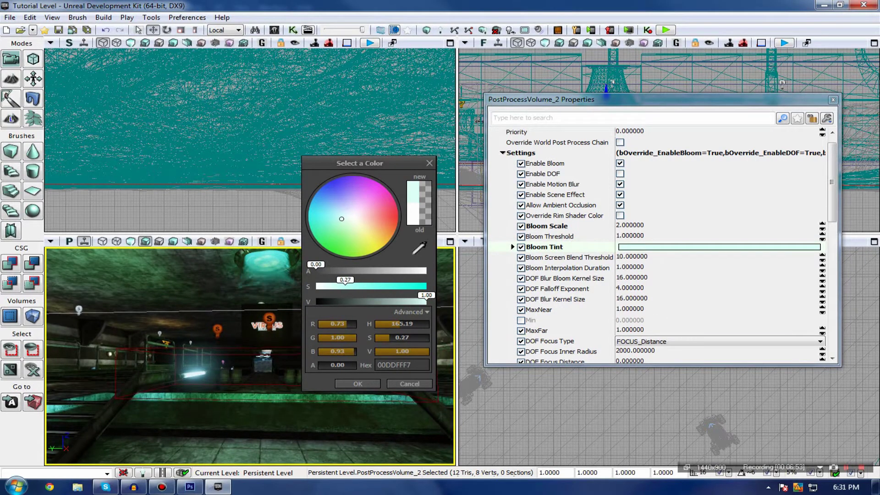
right_click_drag(275, 323, 272, 323)
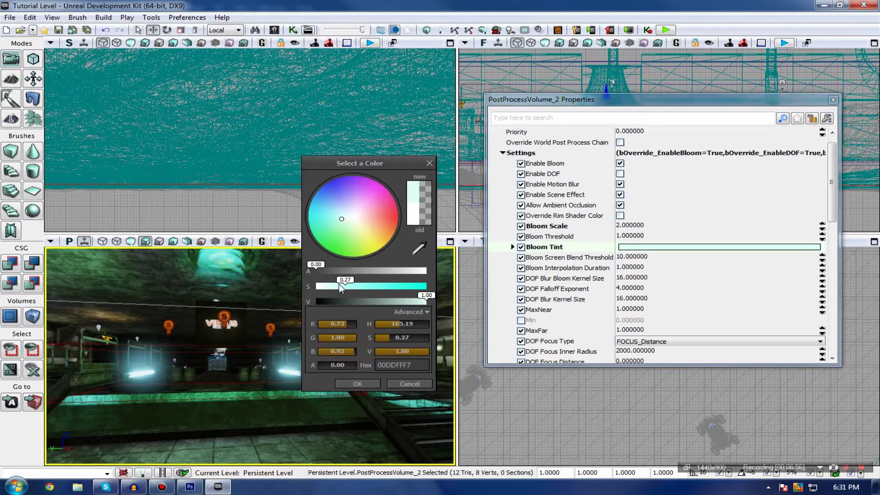
left_click(355, 385)
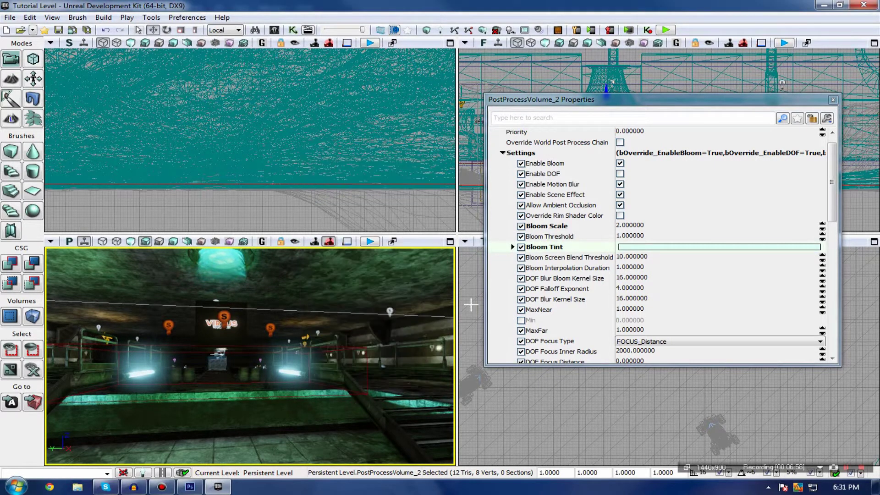
Step: Face the barrels beside the stairs and enable DOF on the post-process volume
right_click_drag(308, 343, 432, 306)
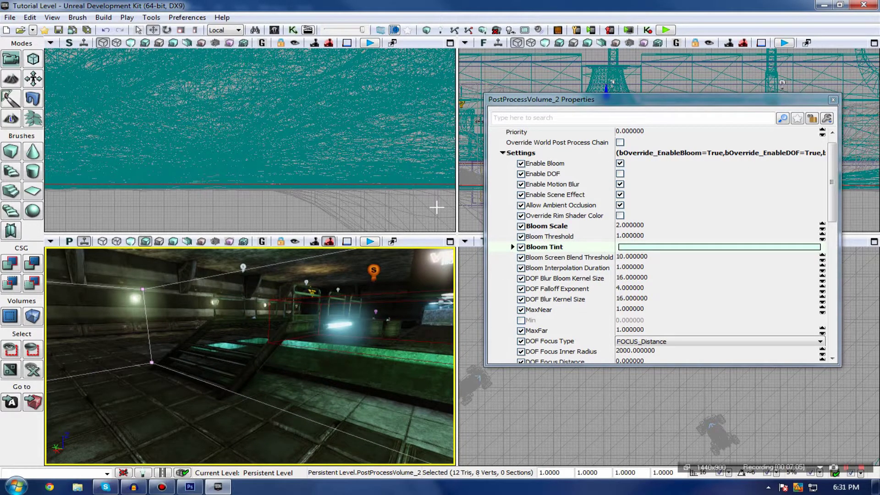
right_click_drag(336, 285, 341, 283)
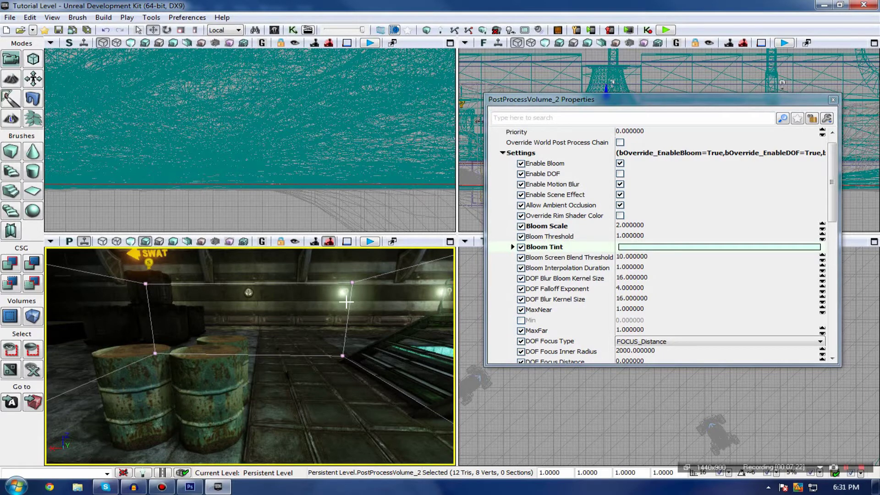
left_click(621, 175)
Step: Examine the depth-of-field effect on distant objects across the stairs, the pool and the stacked crates
right_click_drag(234, 314, 312, 313)
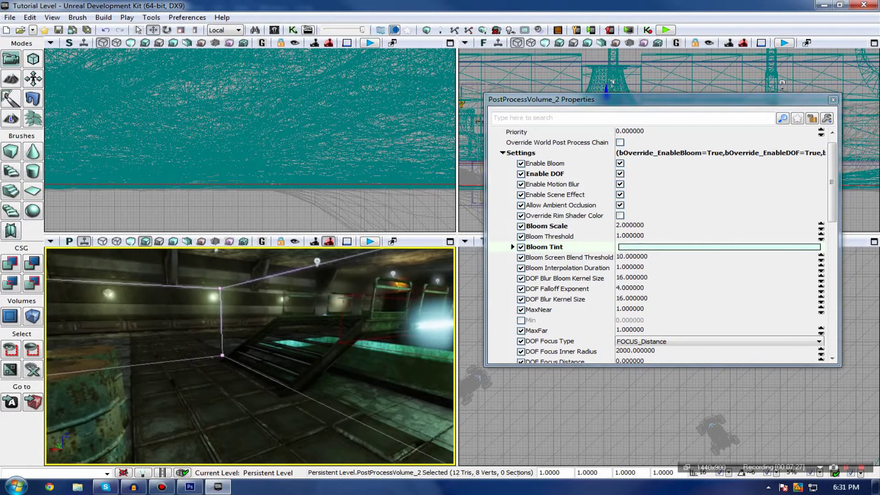
mouse_move(249, 339)
right_mouse_down()
mouse_move(362, 339)
mouse_move(275, 341)
mouse_move(257, 326)
right_mouse_up()
left_click_drag(210, 327, 210, 317)
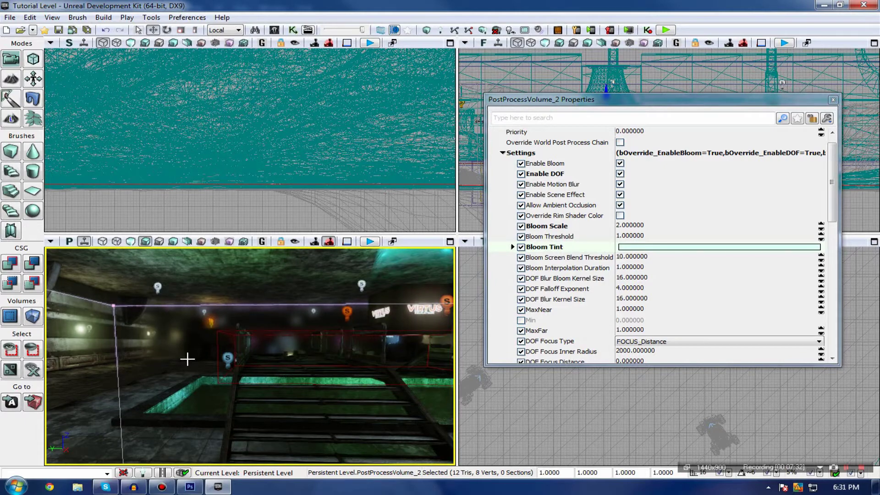
left_click_drag(188, 359, 216, 342)
left_click_drag(168, 301, 163, 313)
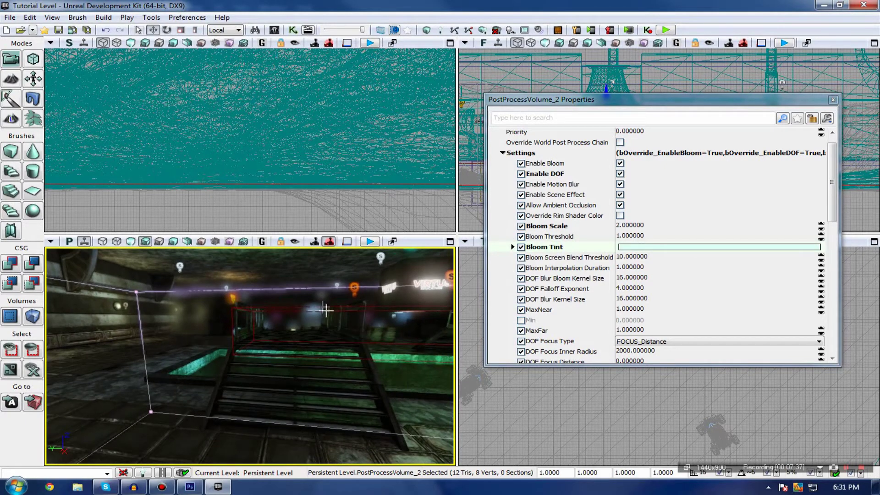
mouse_move(289, 322)
left_mouse_down()
mouse_move(216, 329)
mouse_move(211, 303)
mouse_move(247, 328)
mouse_move(300, 326)
left_mouse_up()
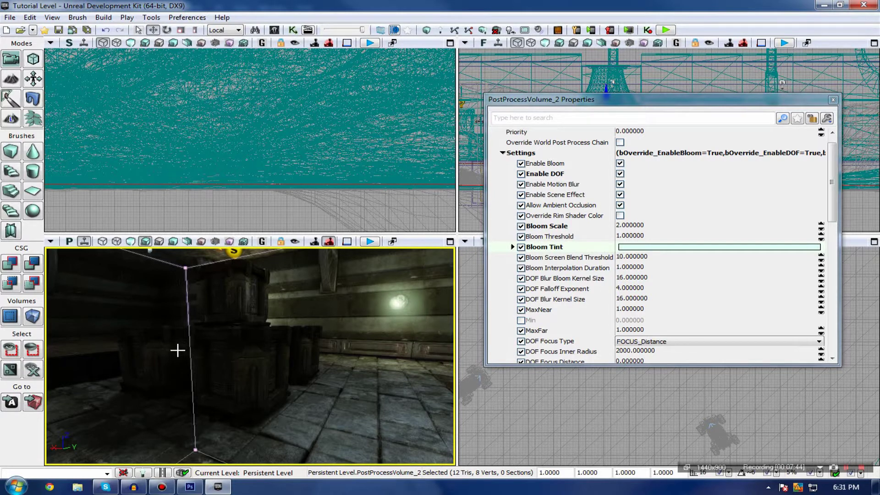
key("super")
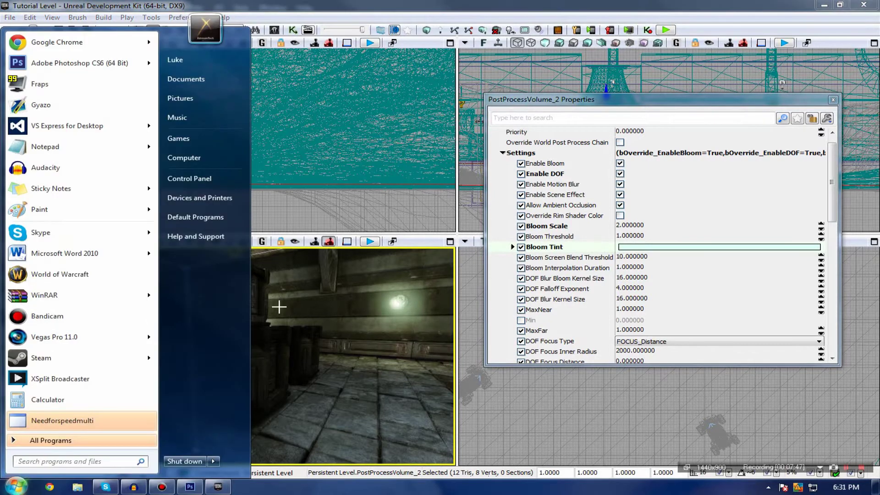
mouse_move(279, 307)
right_mouse_down()
mouse_move(262, 312)
mouse_move(269, 317)
right_mouse_up()
left_click_drag(256, 307, 323, 298)
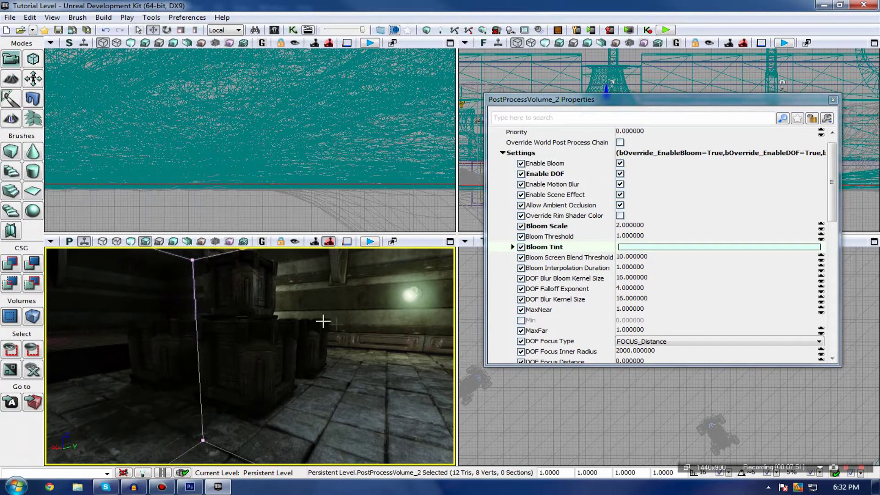
Step: Try a DOF Focus Inner Radius of 1000 and check the blur around the stacked crates in game view
left_click(633, 352)
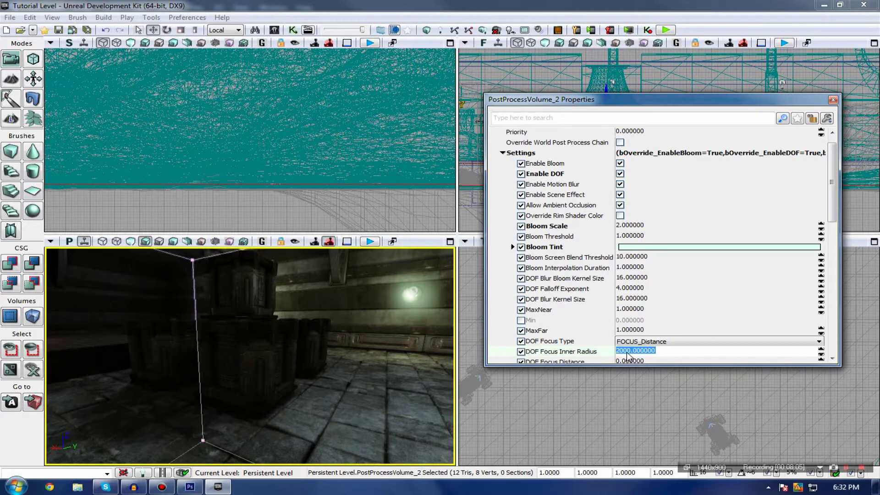
type("5")
type("00")
key("Return")
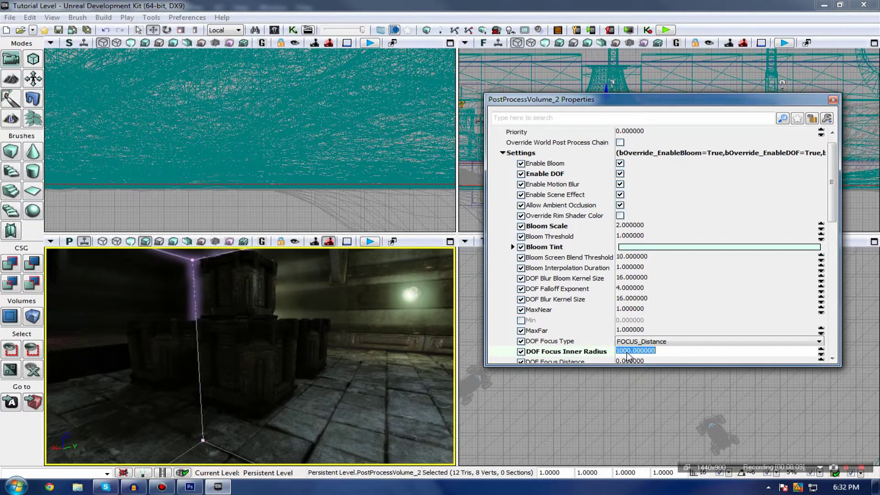
right_click_drag(240, 344, 209, 332)
key("g")
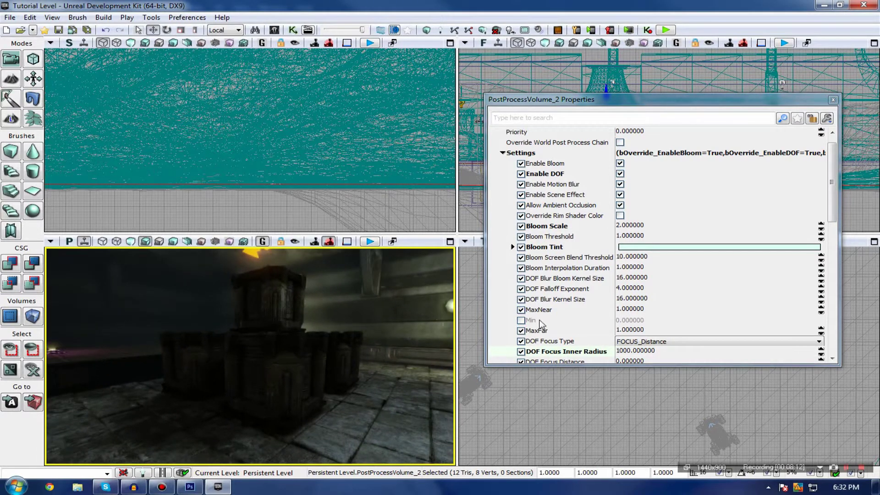
Step: Lower the DOF Focus Inner Radius to 750 and then to 500
left_click_drag(617, 351, 633, 352)
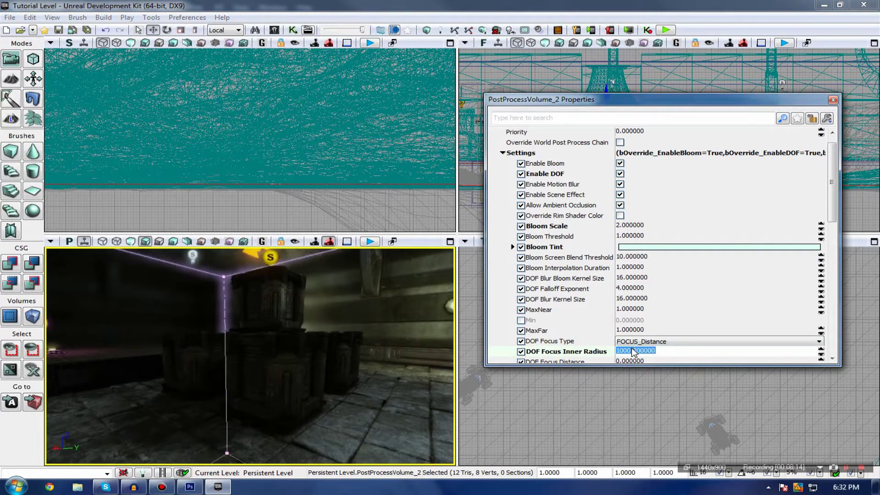
type("750")
key("Return")
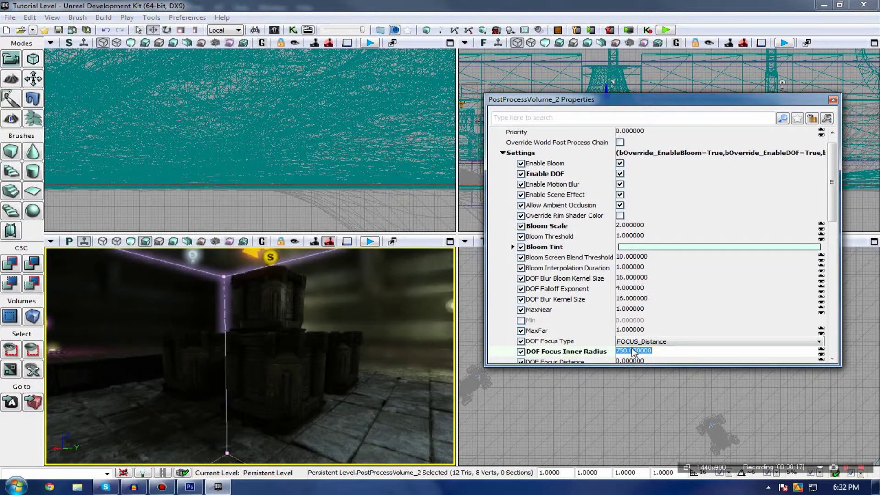
type("500")
key("Return")
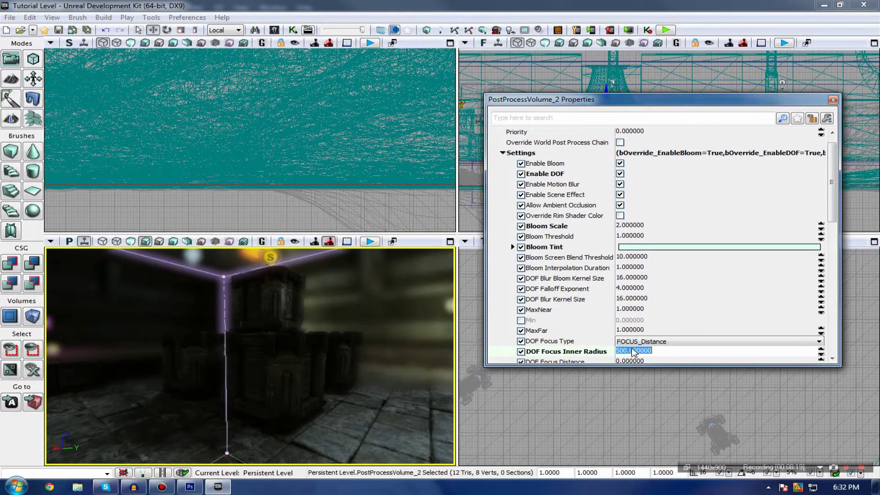
Step: Examine the depth-of-field blur around the crates, stairs and distant lights, with and without game view
key("g")
right_click_drag(286, 301, 287, 301)
left_click_drag(286, 301, 291, 319)
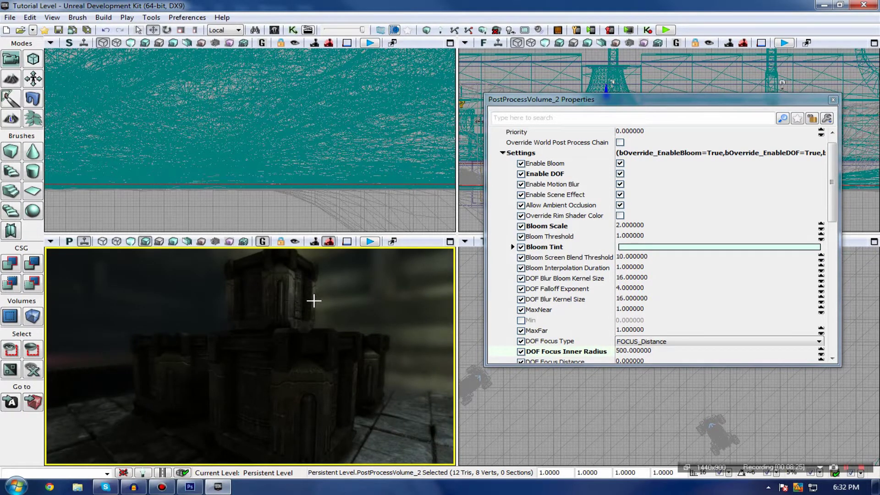
left_click_drag(314, 300, 183, 270)
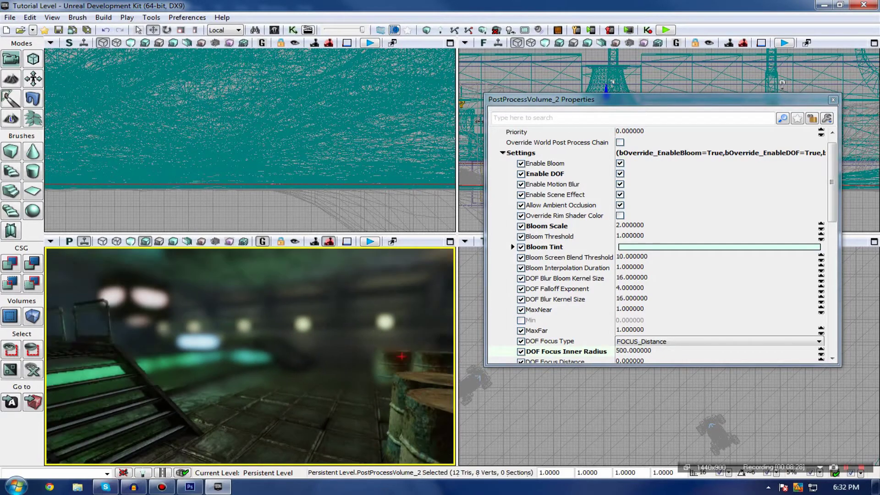
left_click_drag(256, 362, 281, 412)
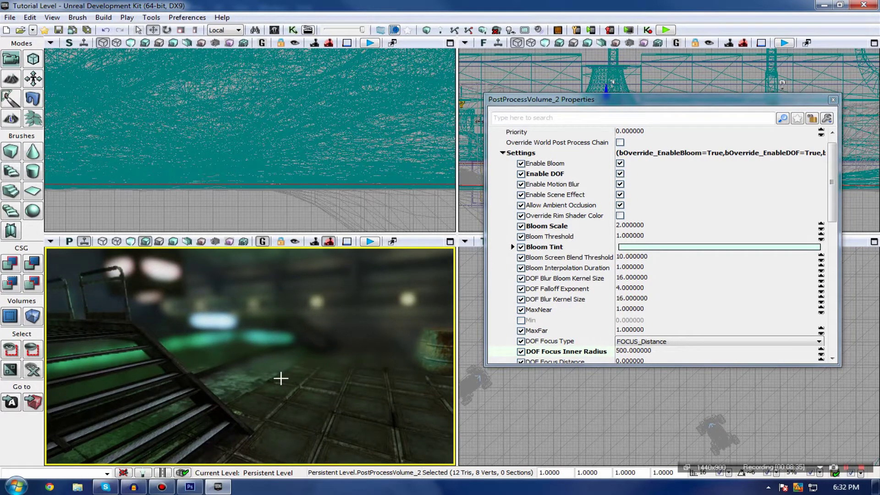
key("g")
key("g")
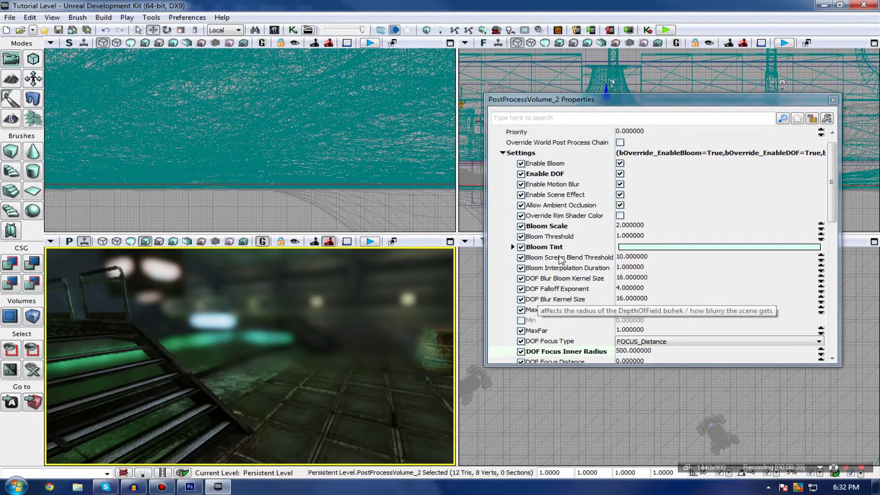
key("g")
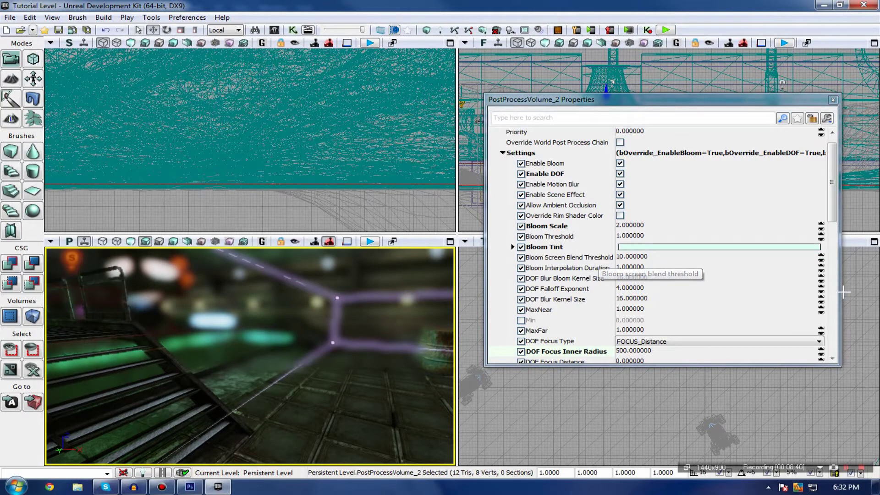
Step: Try DOF Blur Kernel Size values of 0, 50, 100 and 20 on the post-process volume
left_click_drag(834, 219, 843, 235)
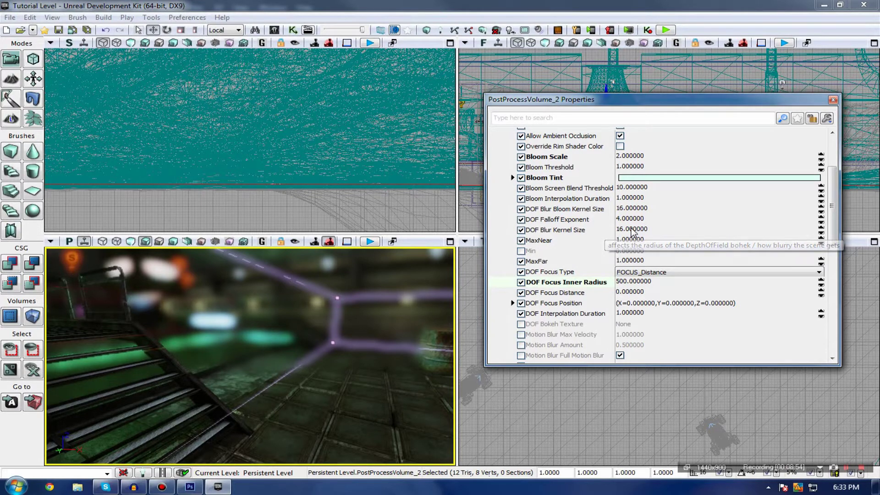
left_click(632, 230)
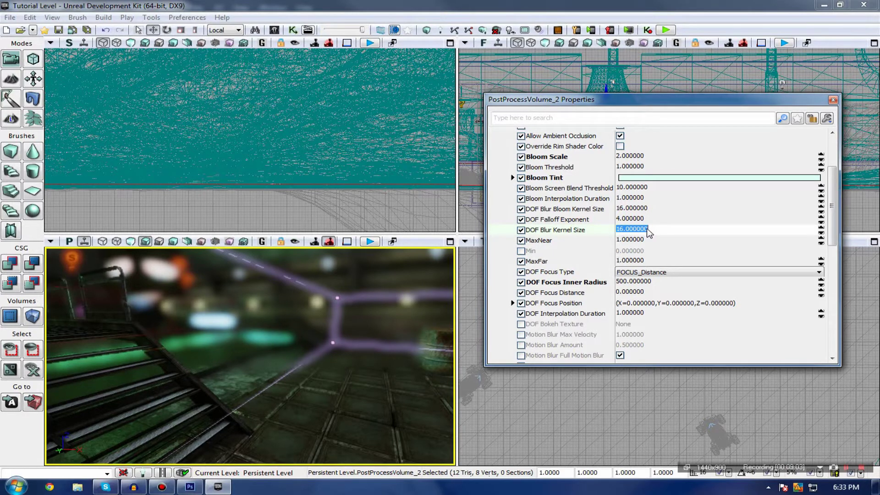
type("0")
key("Return")
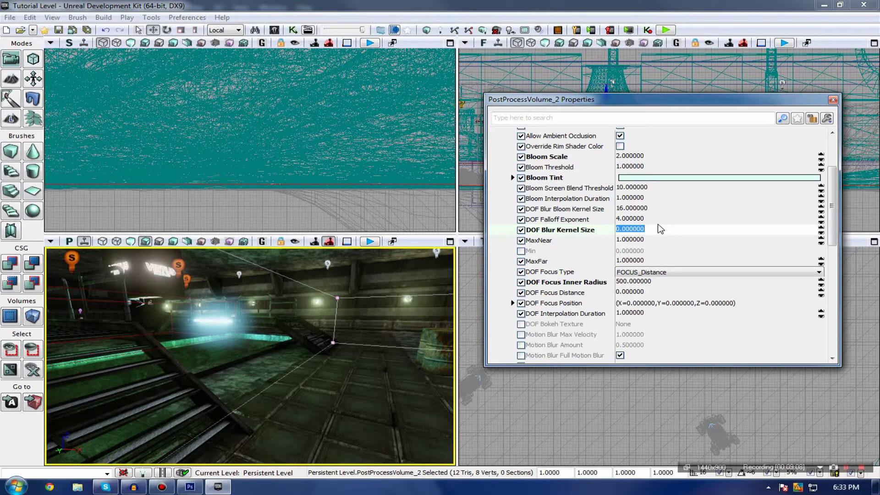
type("50")
key("Return")
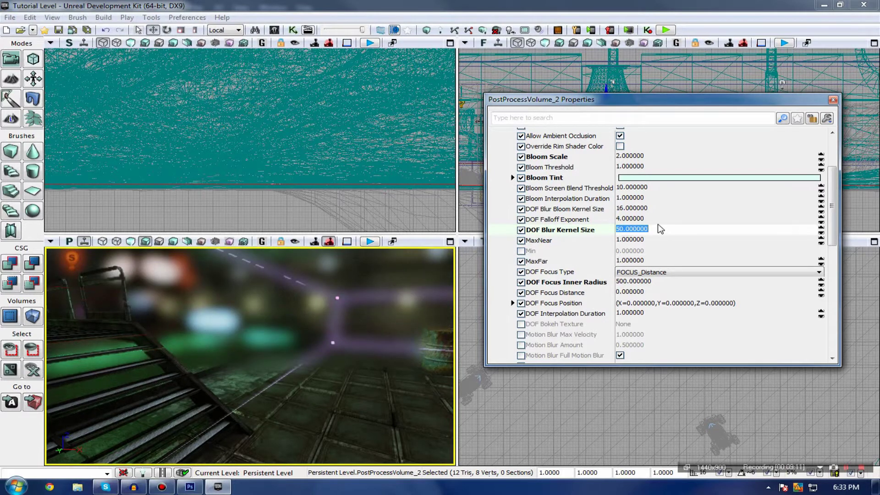
type("100")
key("Return")
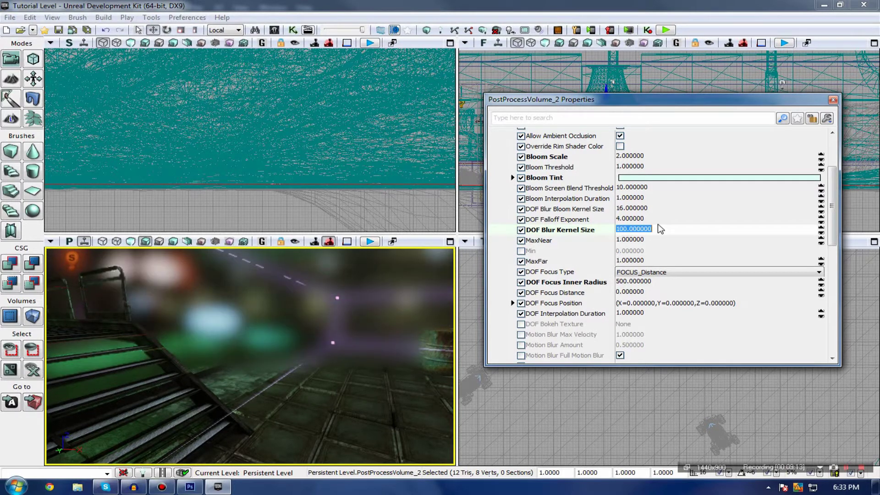
type("2")
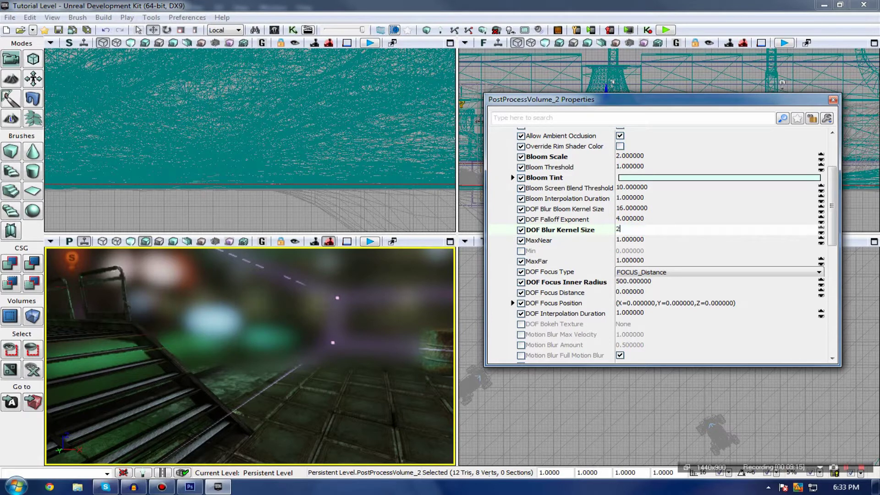
type("0")
key("Return")
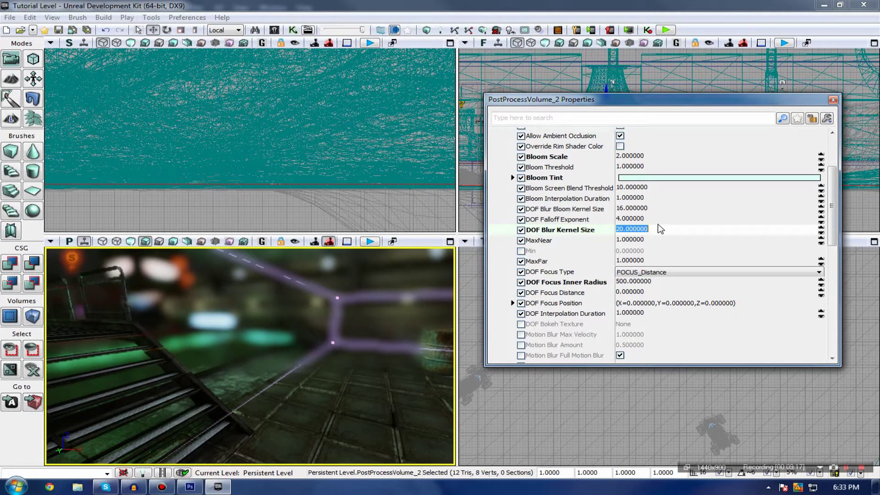
Step: Set the DOF Blur Kernel Size to 10 and check the blur around the barrels and stairs in game view
type("1")
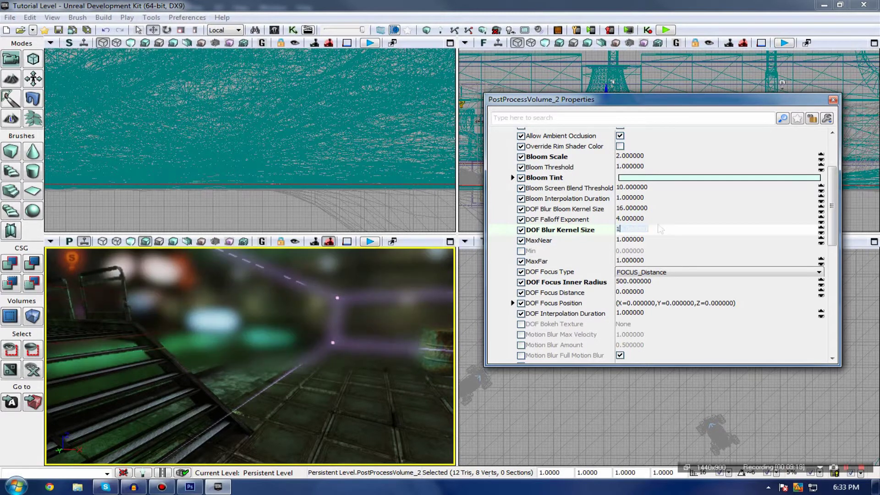
type("0")
key("Return")
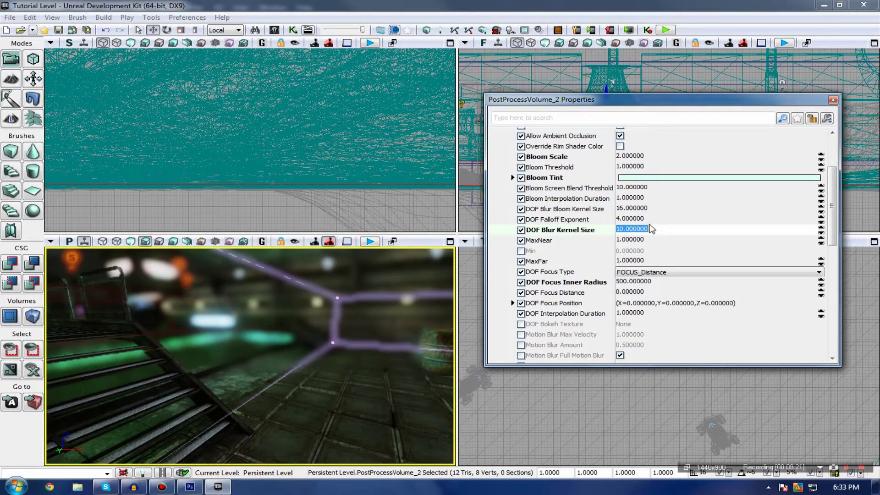
right_click_drag(350, 348, 427, 351)
key("g")
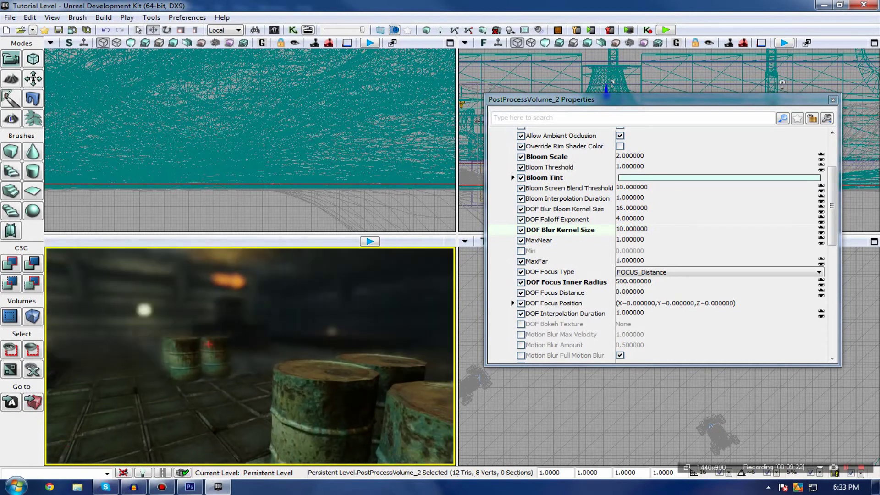
right_click_drag(349, 350, 183, 349)
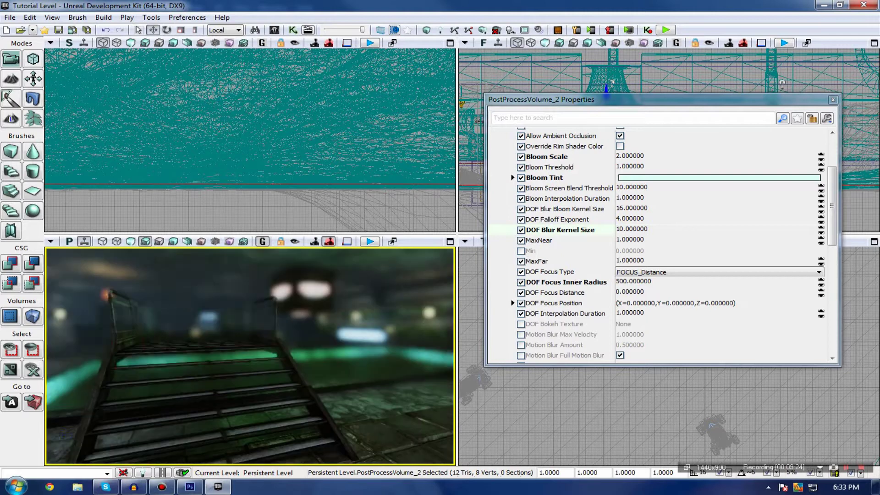
key("g")
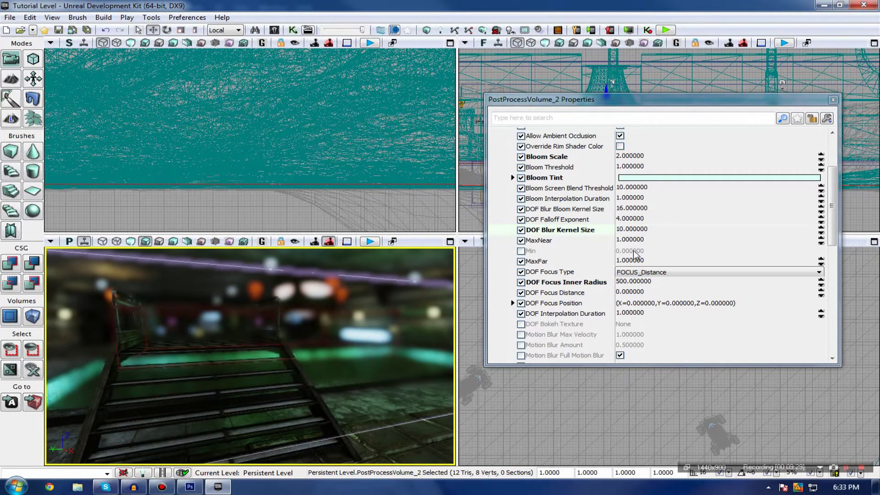
Step: Turn off Enable DOF for the volume and check the room around the barrels without the blur
left_click_drag(834, 233, 854, 239)
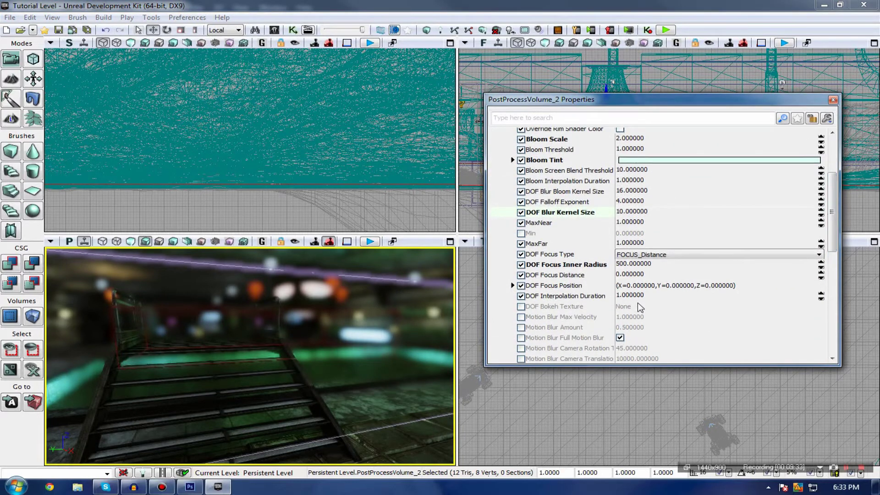
left_click(645, 214)
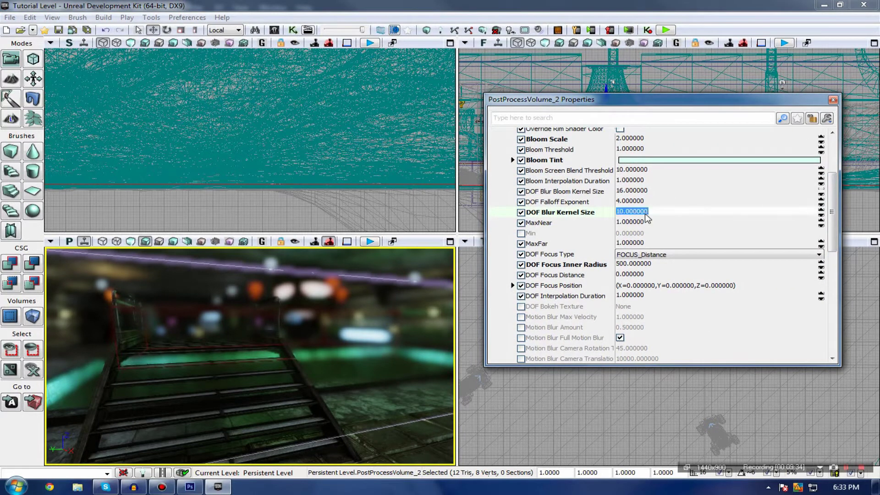
scroll(633, 216, "up", 3)
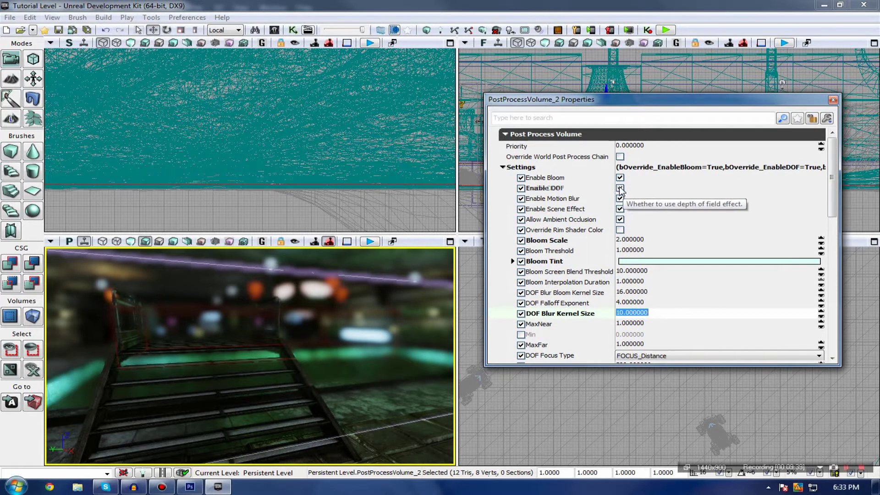
left_click(620, 188)
right_click_drag(285, 329, 368, 329)
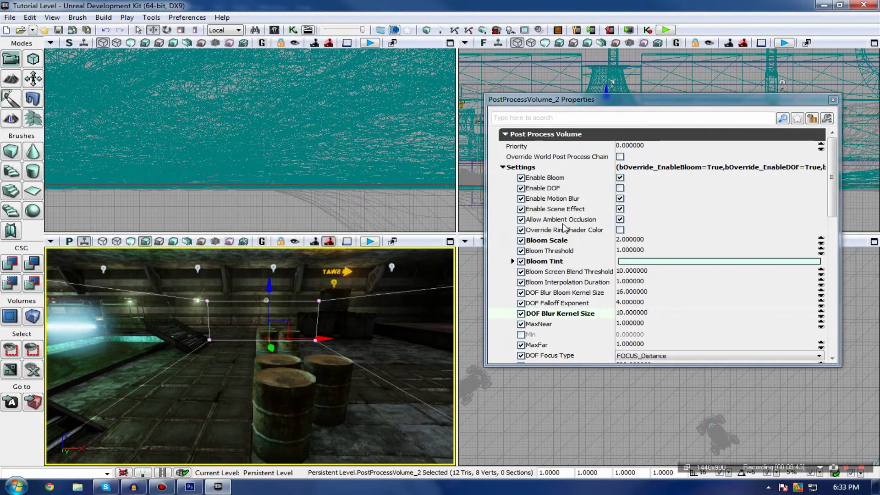
Step: Switch to Photoshop, view the whole Episode 20 - Post Processing.psd image fitted on screen, and return to Unreal Development Kit
left_click_drag(833, 174, 835, 282)
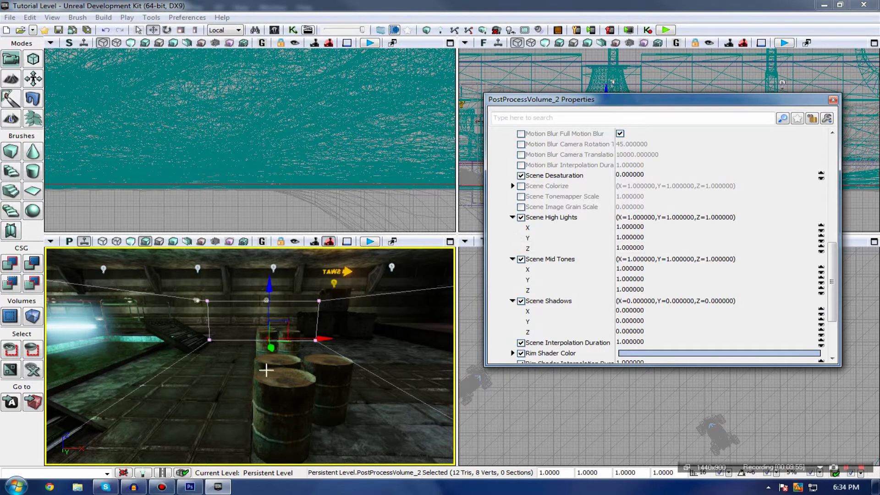
left_click(190, 487)
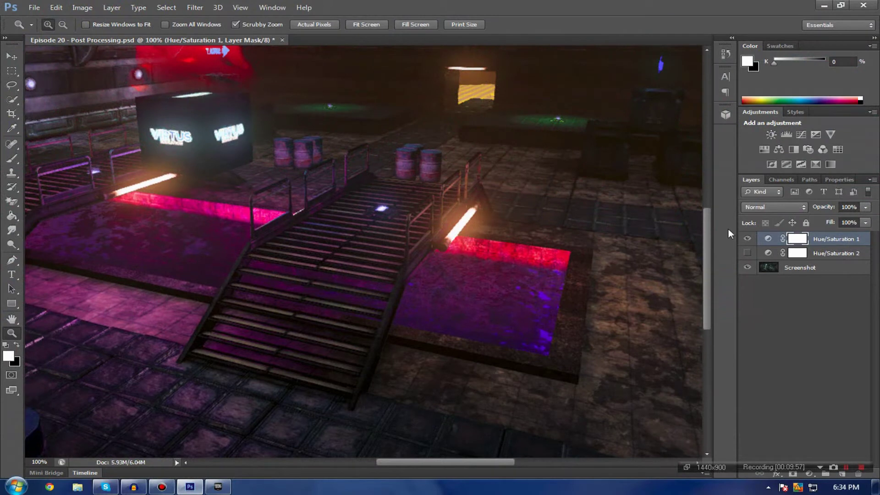
right_click(407, 259)
left_click(418, 264)
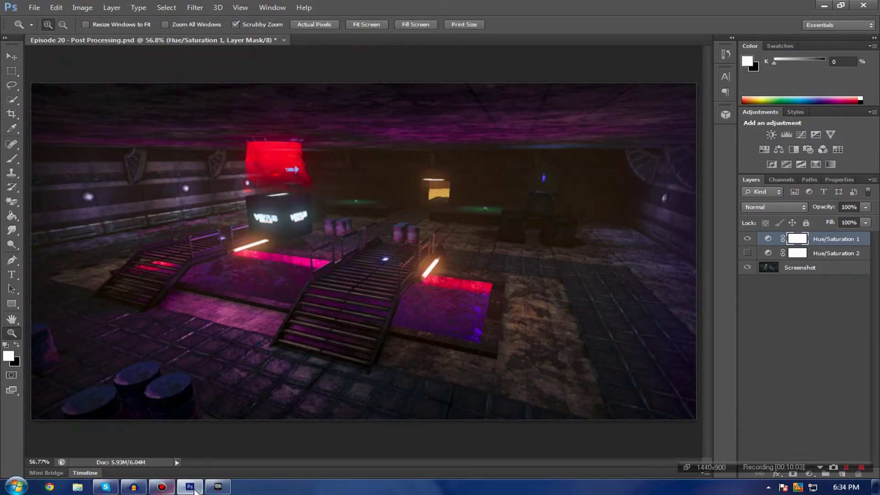
left_click(218, 487)
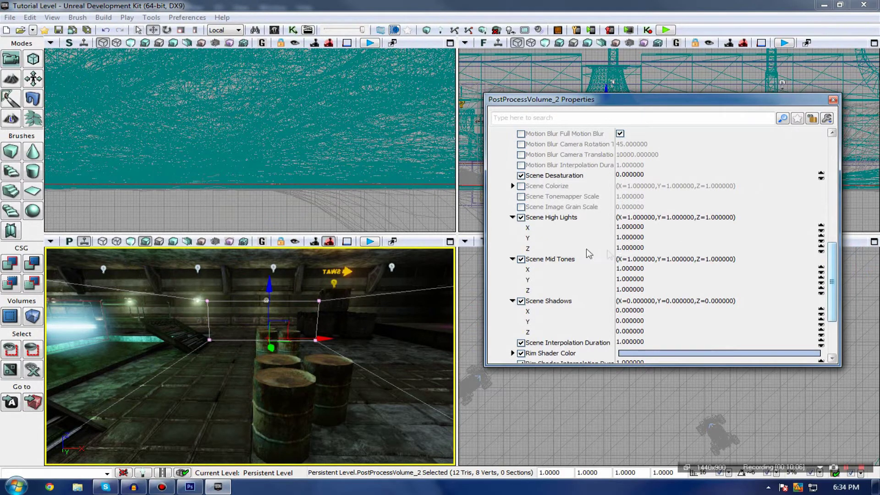
Step: Examine the individual X, Y and Z values of the Scene High Lights setting
left_click(542, 227)
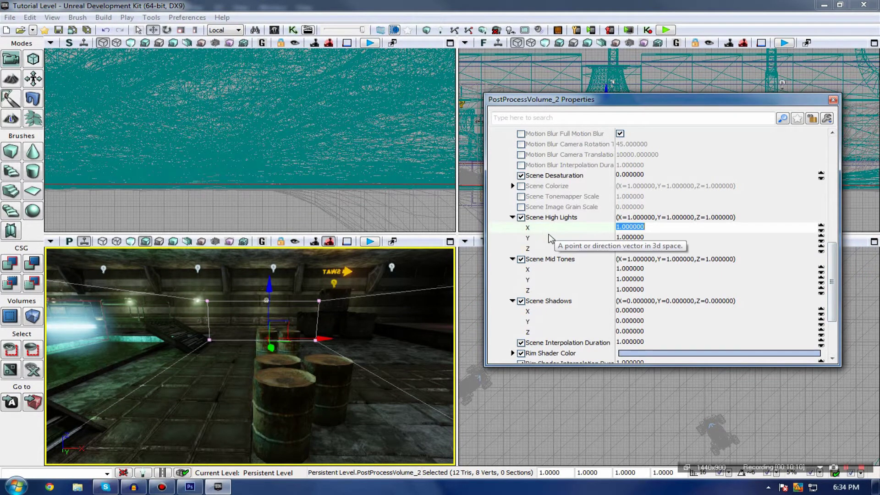
left_click(574, 240)
left_click(576, 246)
left_click(553, 230)
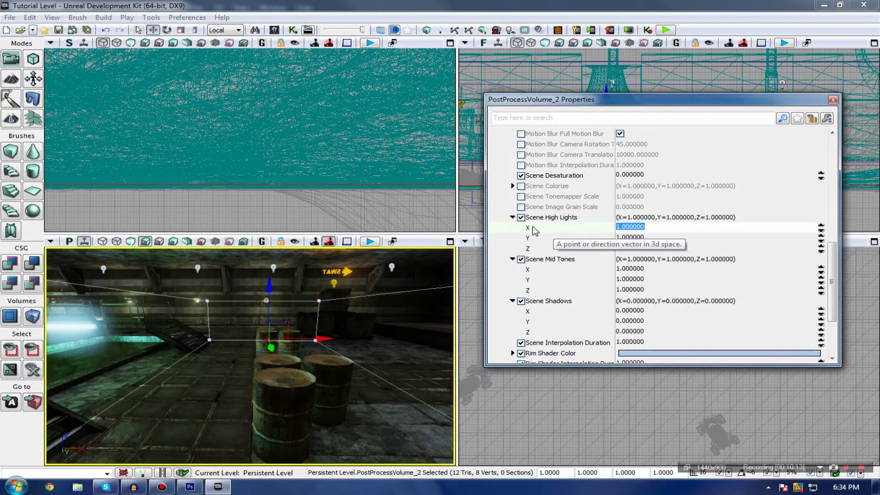
left_click(532, 239)
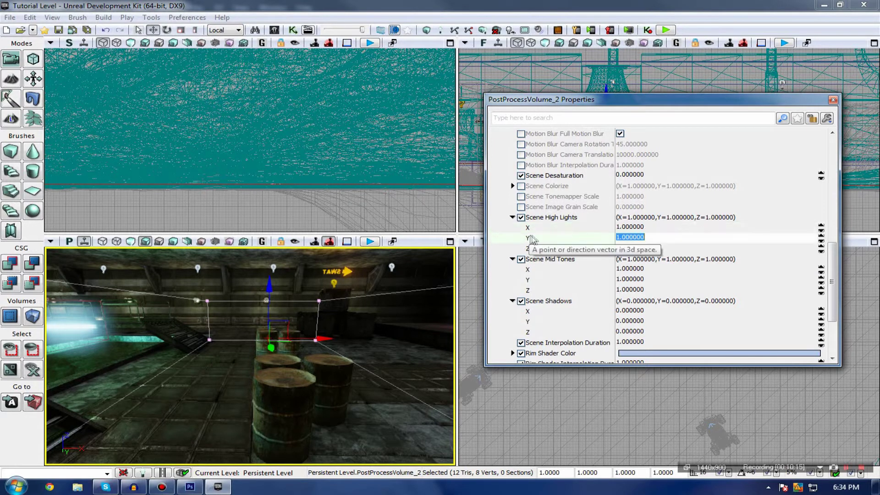
left_click(554, 248)
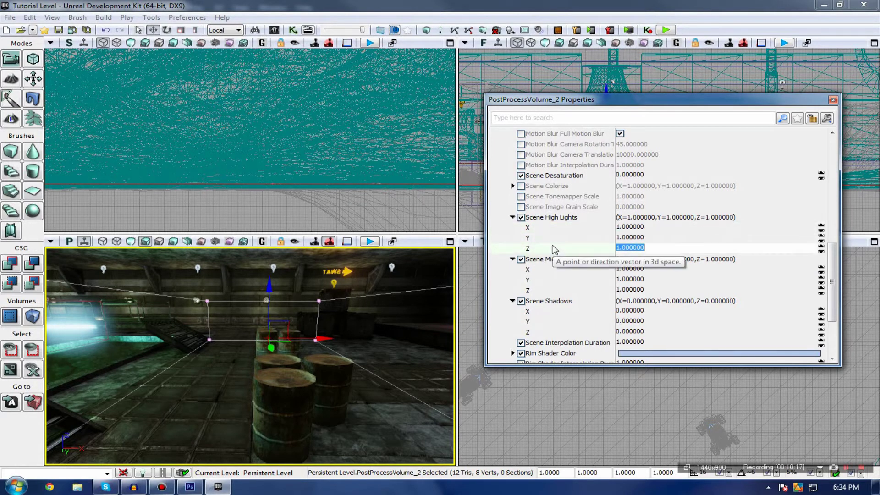
left_click(528, 229)
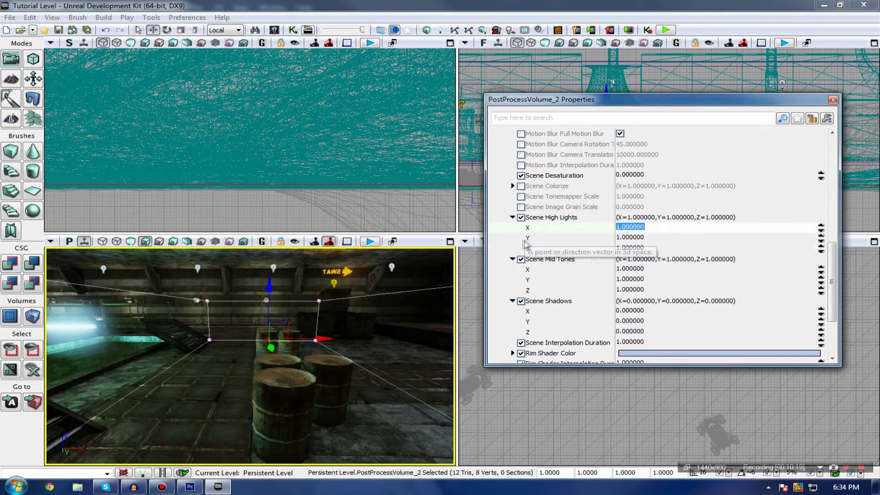
left_click(528, 238)
left_click(529, 248)
left_click(523, 219)
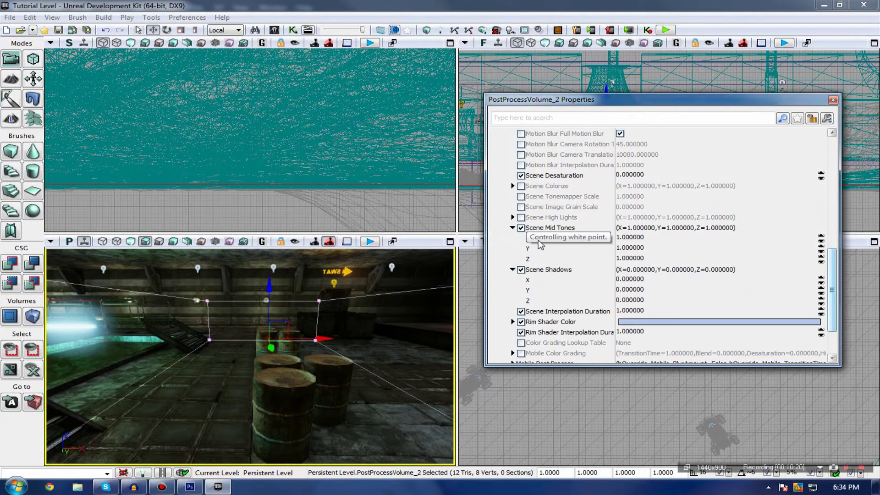
left_click(523, 219)
left_click(513, 218)
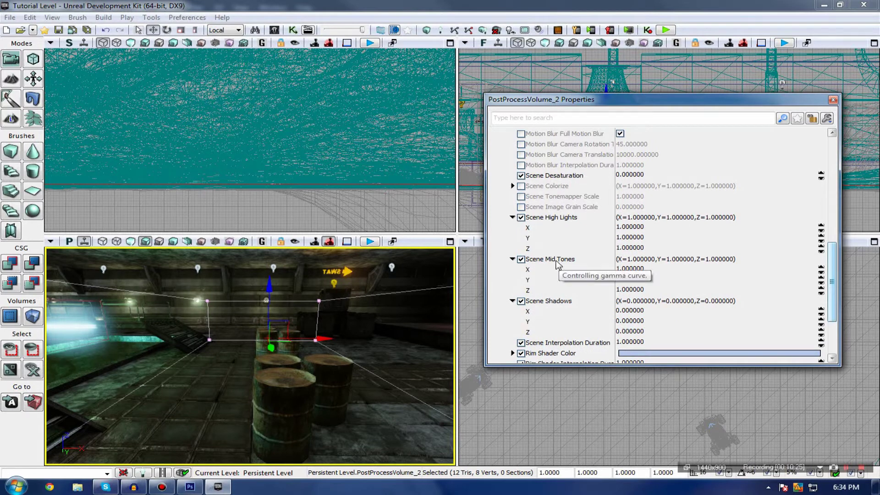
Step: Try a Scene Shadows X value of 1 and check the tint around the stairs and stacked crates
left_click(648, 312)
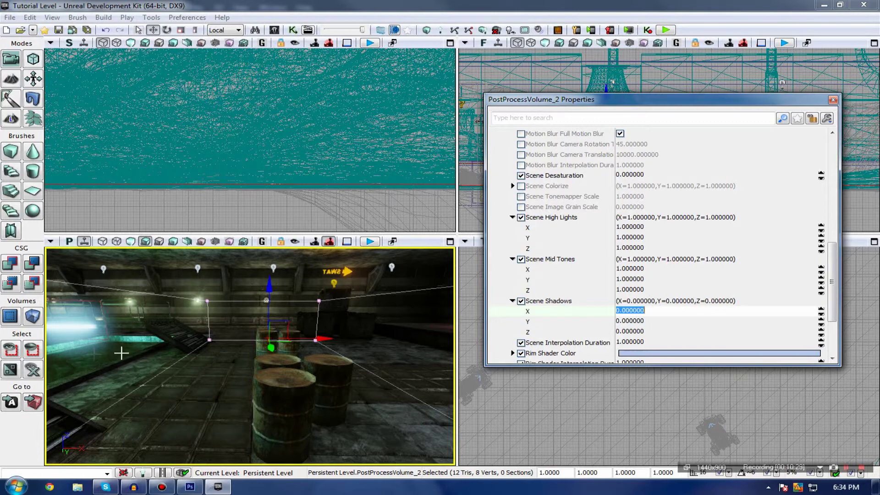
right_click_drag(199, 362, 120, 362)
left_click_drag(186, 363, 157, 373)
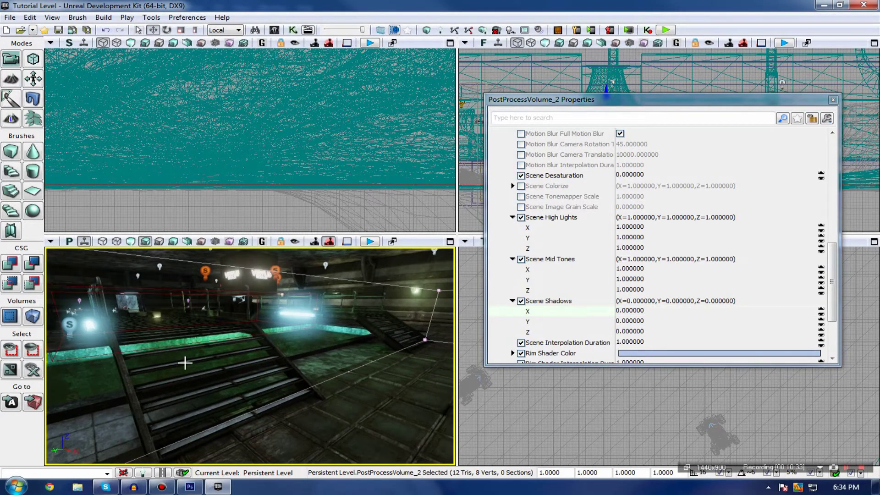
left_click(641, 309)
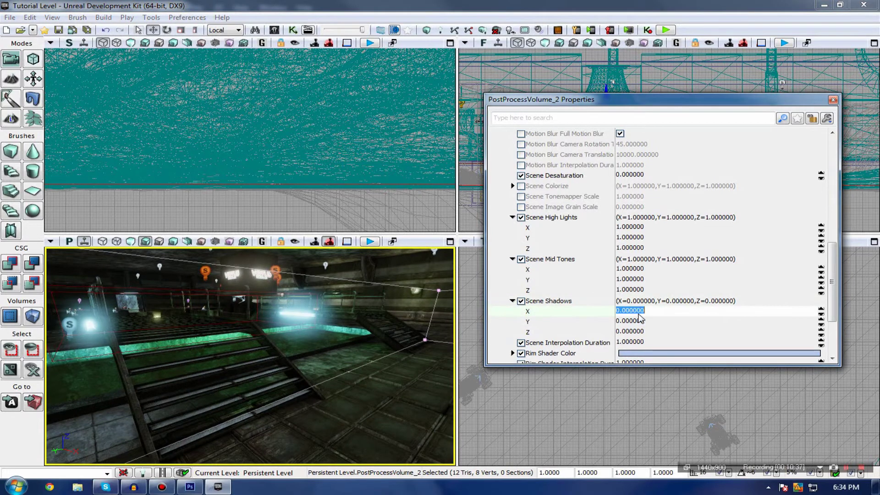
type("1")
key("Return")
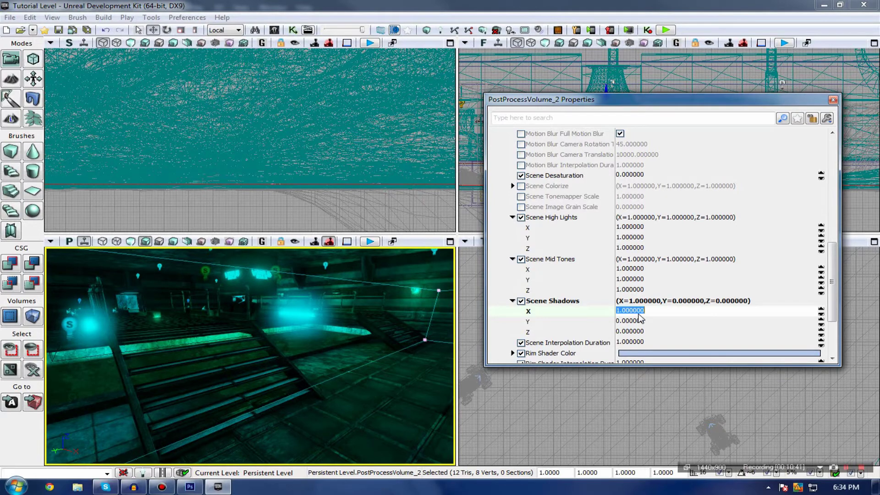
right_click_drag(293, 354, 168, 332)
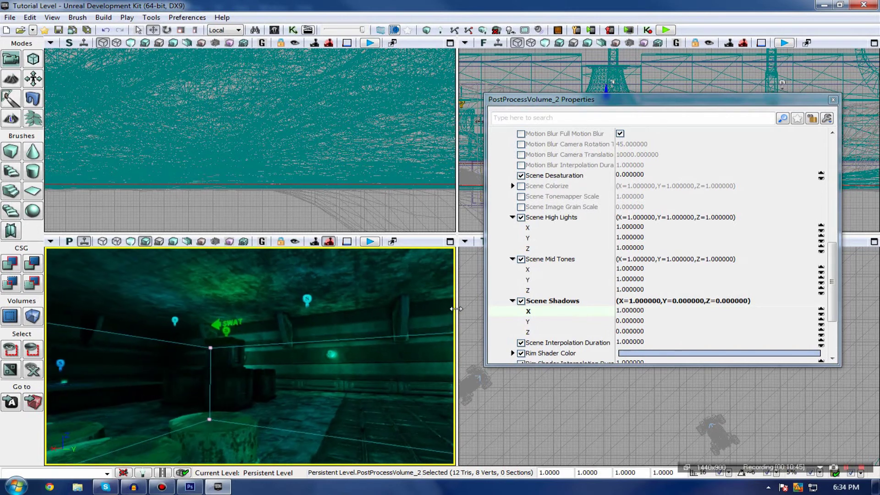
Step: Reset the Scene Shadows X value to 0
left_click(619, 311)
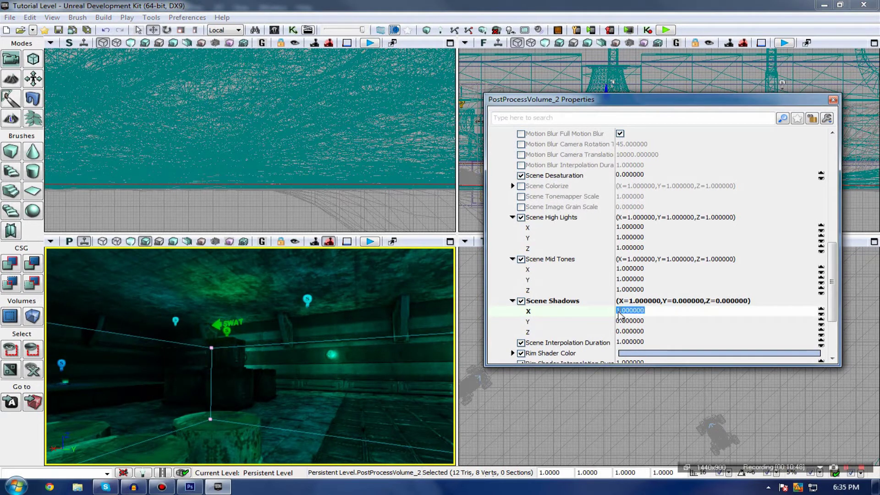
type("0")
key("Return")
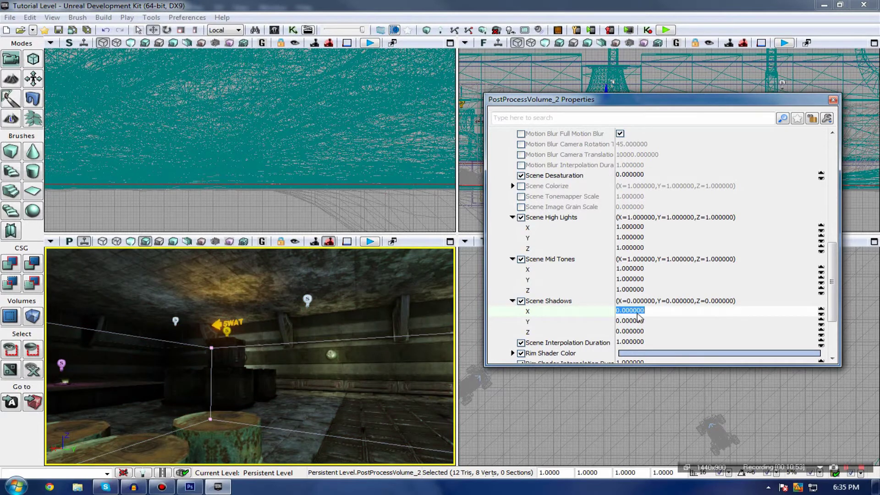
Step: Try Scene High Lights X values of 2, 0.9 and 0.5 and check the tint on the crates and stairs
left_click(655, 322)
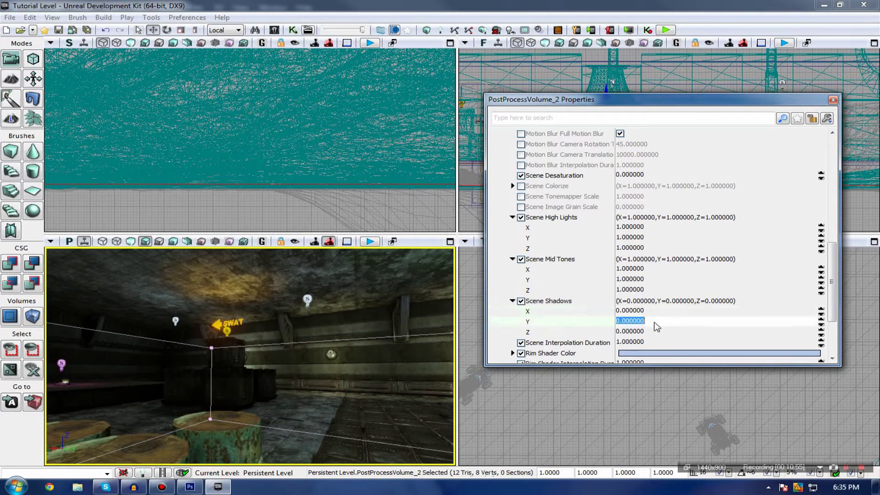
left_click(624, 289)
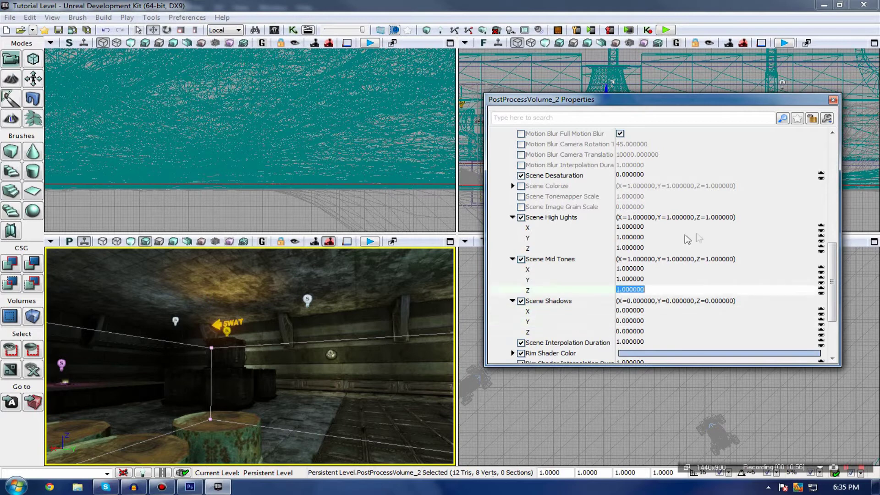
left_click(652, 242)
left_click(630, 231)
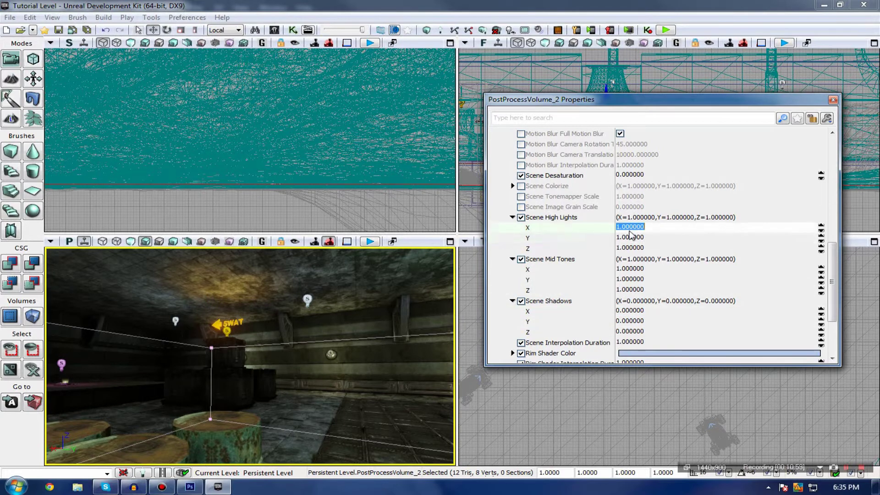
type("2")
key("Return")
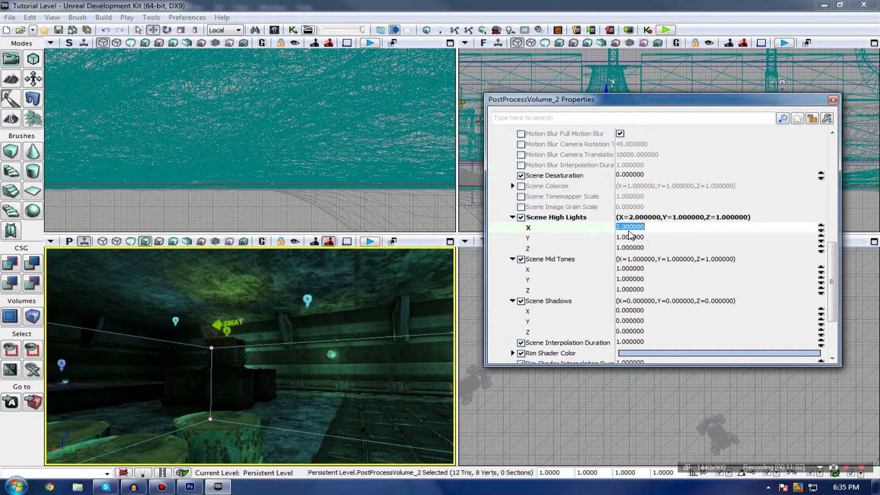
type("0.1")
key("Return")
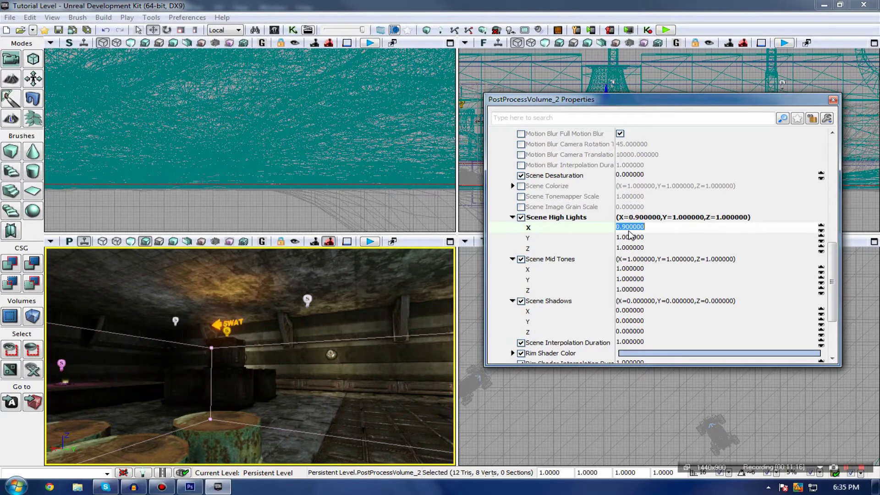
key("Return")
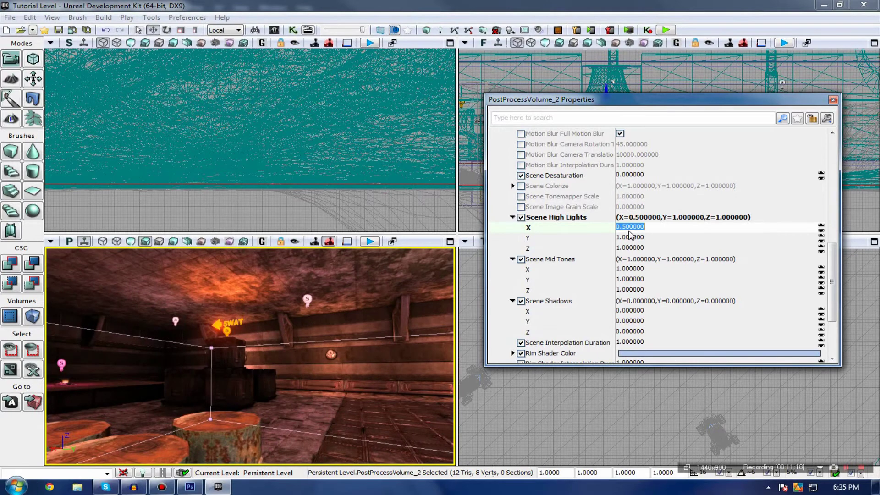
right_click_drag(137, 416, 284, 427)
Step: Reset the Scene High Lights X value to 1
left_click(641, 228)
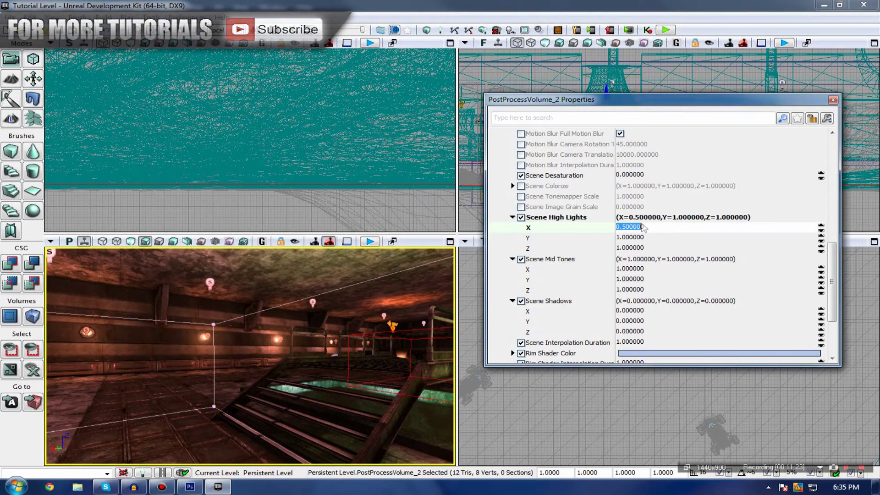
type("10")
key("Return")
type("1")
key("Return")
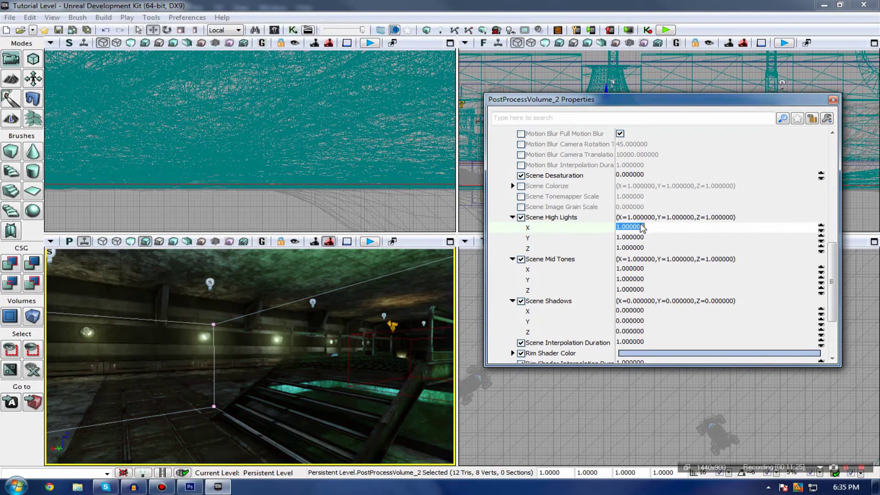
Step: Lower the Scene High Lights Z value through 0.9 and 0.8 to 0.5
left_click(635, 250)
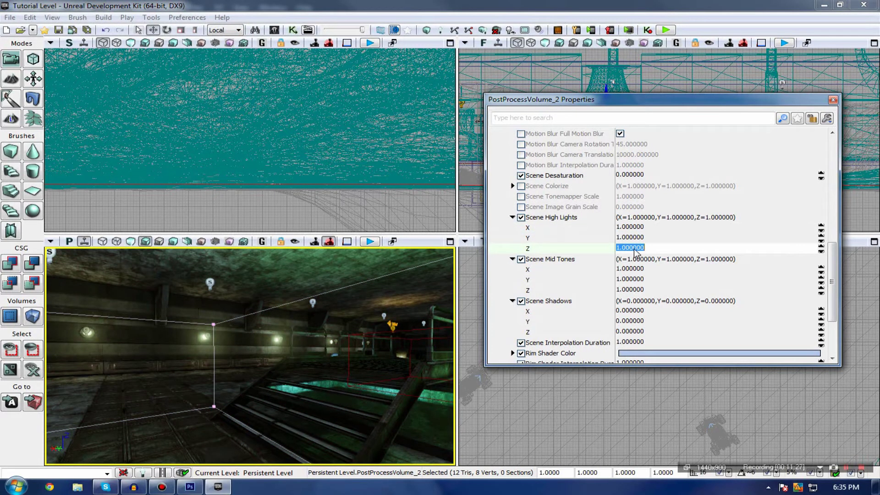
type("0.9")
key("Return")
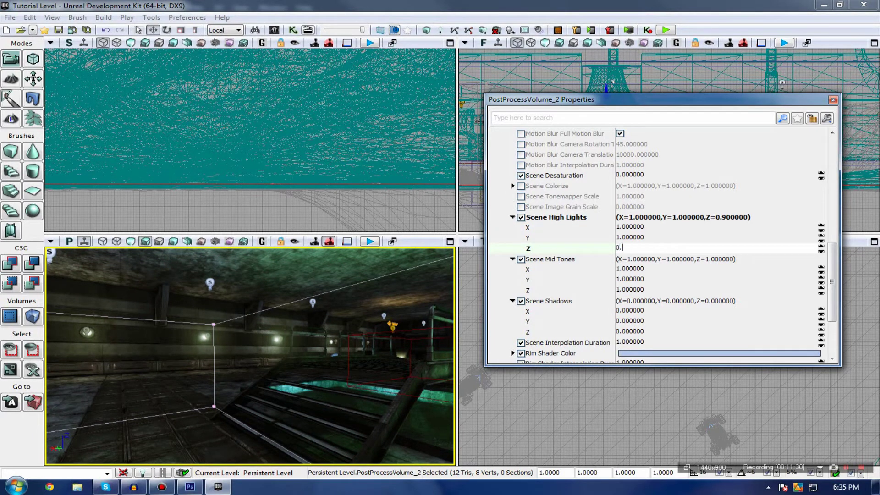
type("0.8")
key("Return")
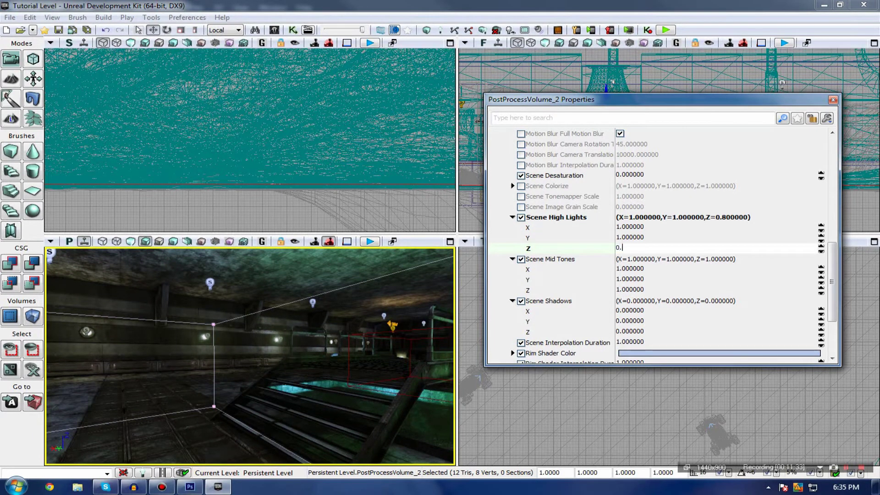
Step: Look around the room in the perspective view with Game View on and off to judge the highlight tint
right_click_drag(119, 372, 73, 370)
key("g")
right_click_drag(175, 362, 234, 359)
key("g")
key("g")
right_click_drag(356, 396, 209, 393)
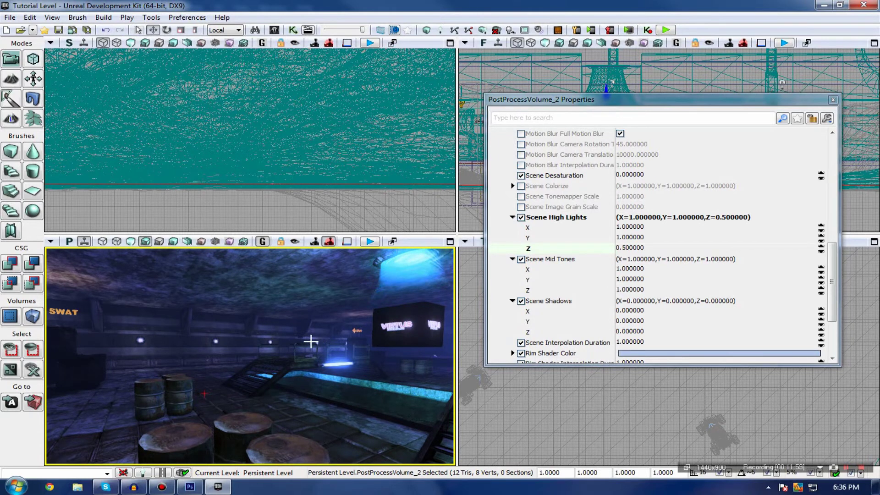
right_click_drag(278, 343, 203, 371)
key("g")
Step: Move the perspective camera in and out of the PostProcessVolume near the barrels to compare the colours on either side
key("d")
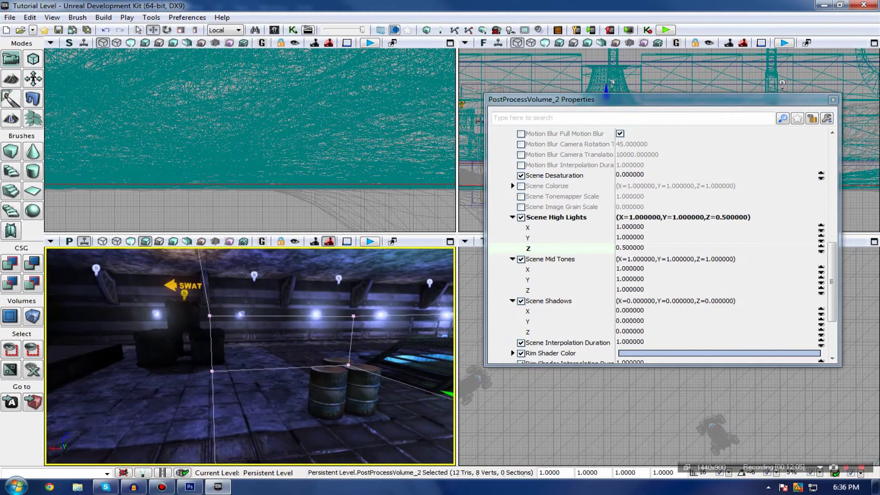
key("a")
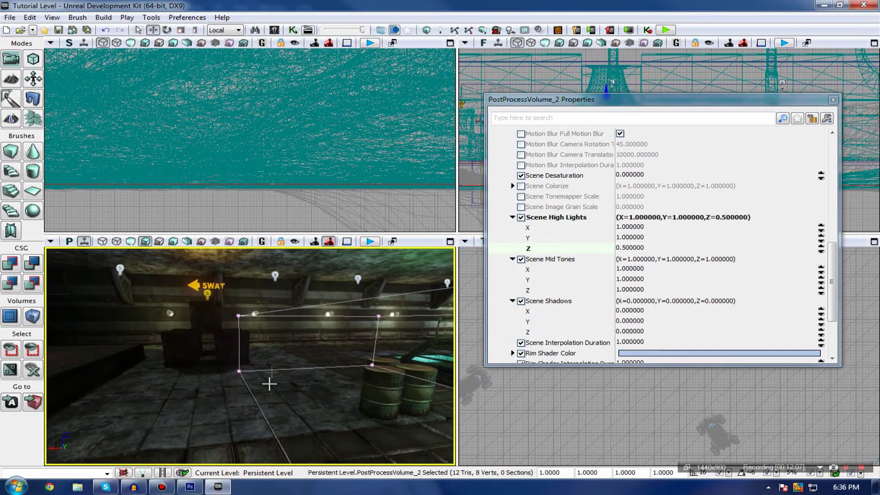
left_click_drag(223, 381, 201, 381)
key("d")
key("a")
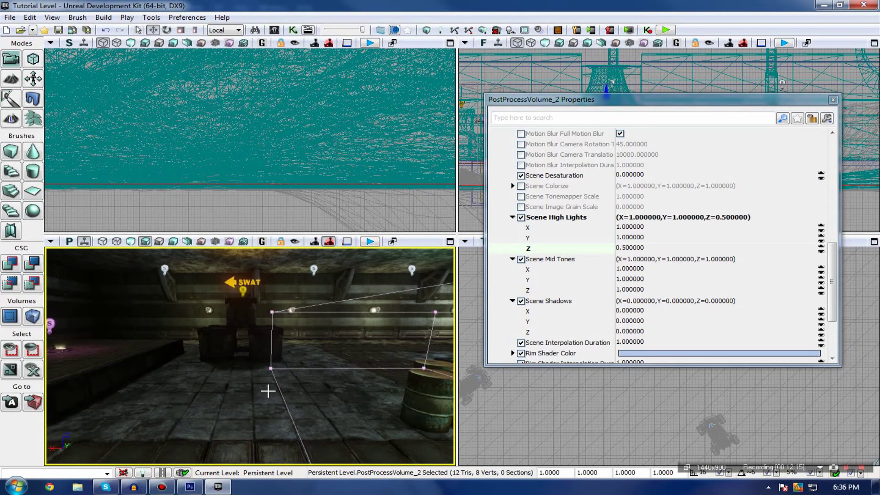
key("d")
left_click_drag(269, 391, 317, 316)
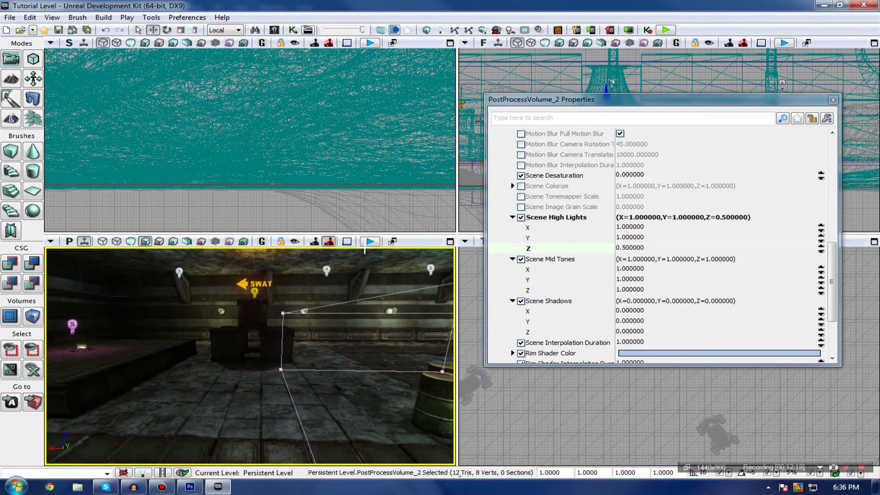
Step: Play the level in the viewport, walk across the volume's boundary to check the colour transition, and end the play session
key("Escape")
key("ctrl+s")
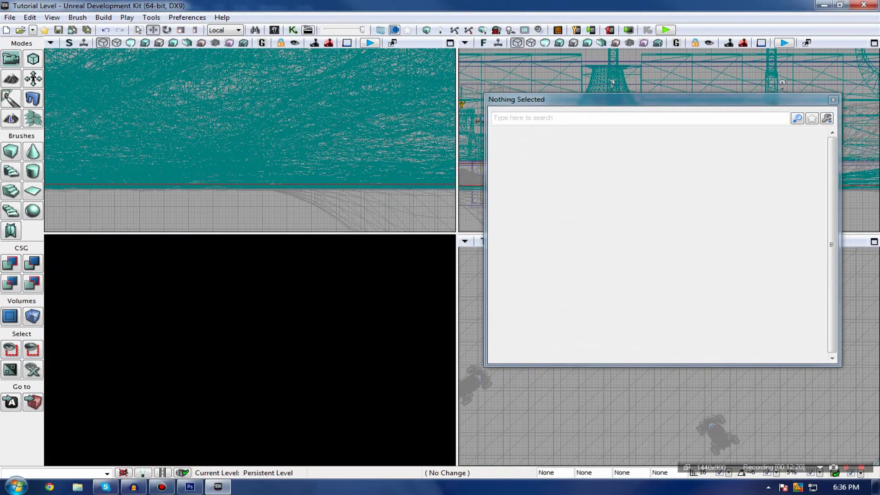
key("d")
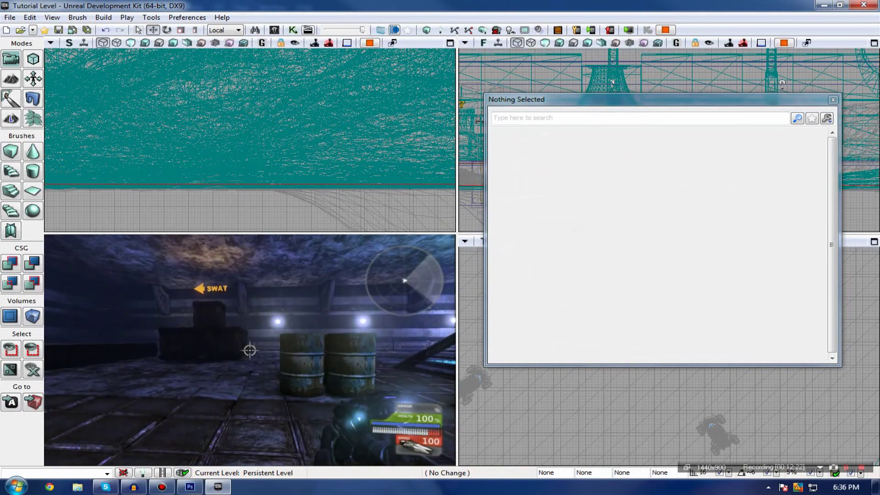
key("a")
key("d")
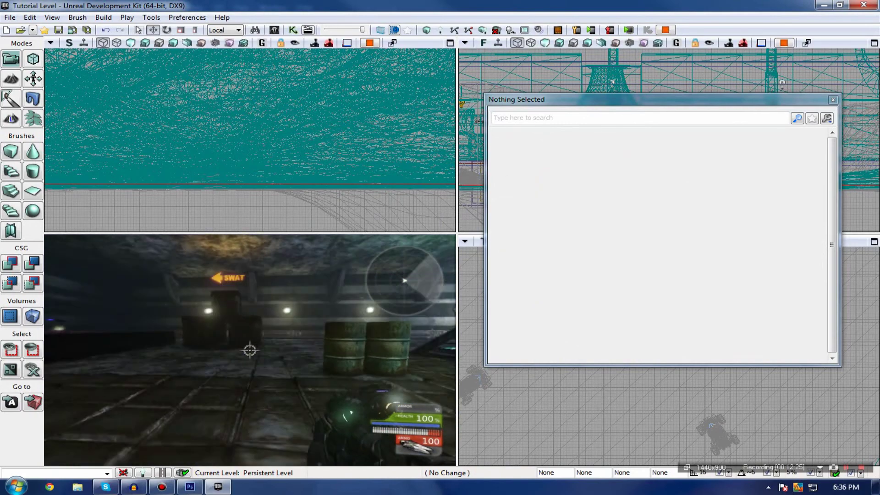
key("Escape")
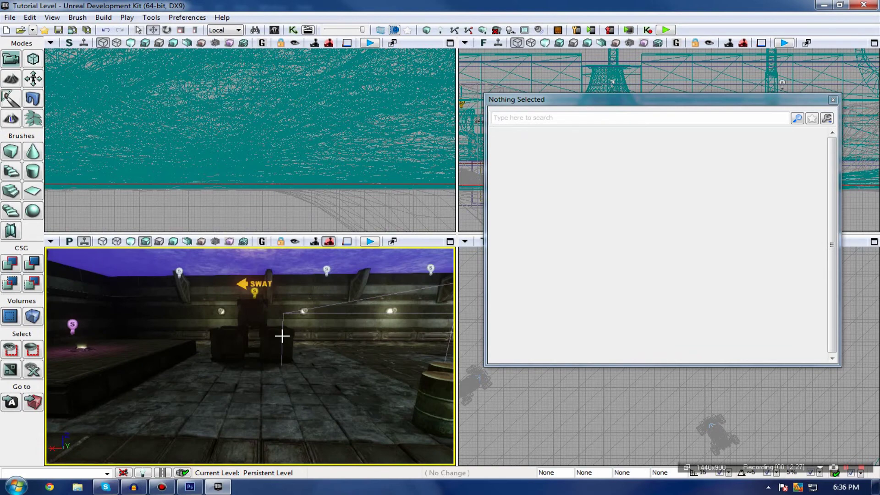
Step: Select the PostProcessVolume by the barrels and set its Scene Interpolation Duration to 0
left_click(282, 336)
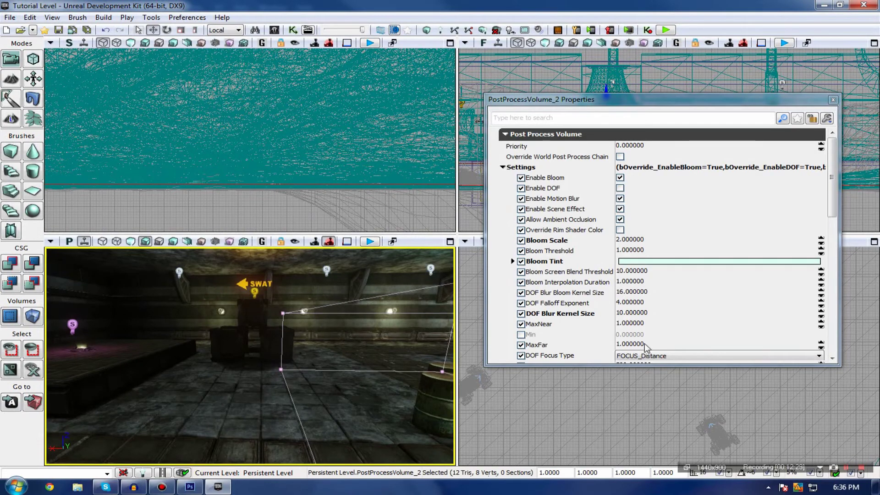
scroll(646, 344, "down", 3)
left_click_drag(833, 203, 834, 332)
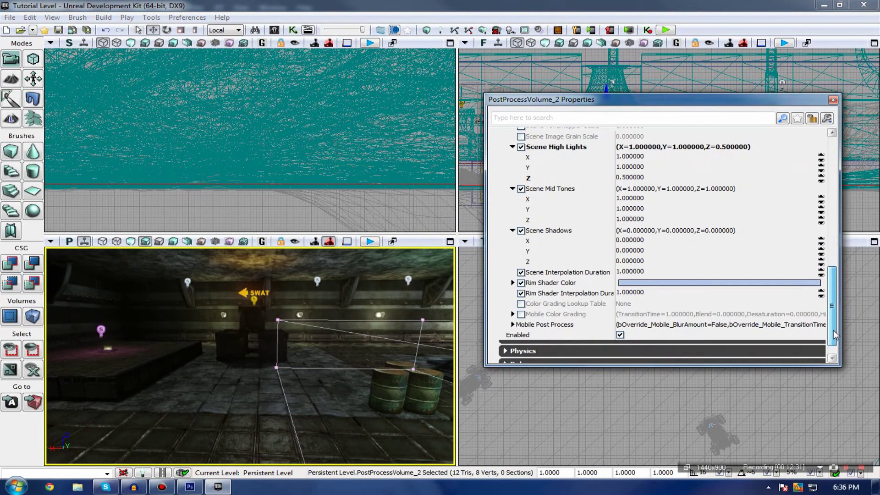
left_click(628, 274)
type("a")
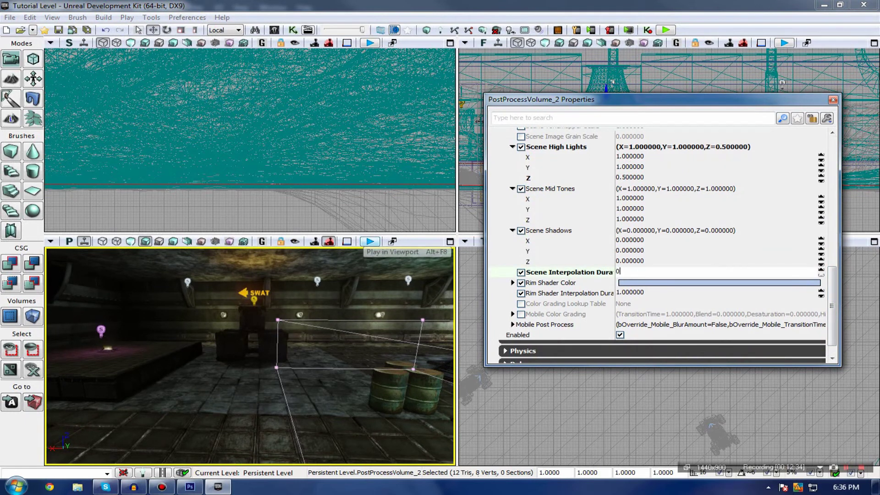
key("Return")
Step: Play-test walking into the volume to check the colour change with no interpolation time, and end the session
left_click(366, 241)
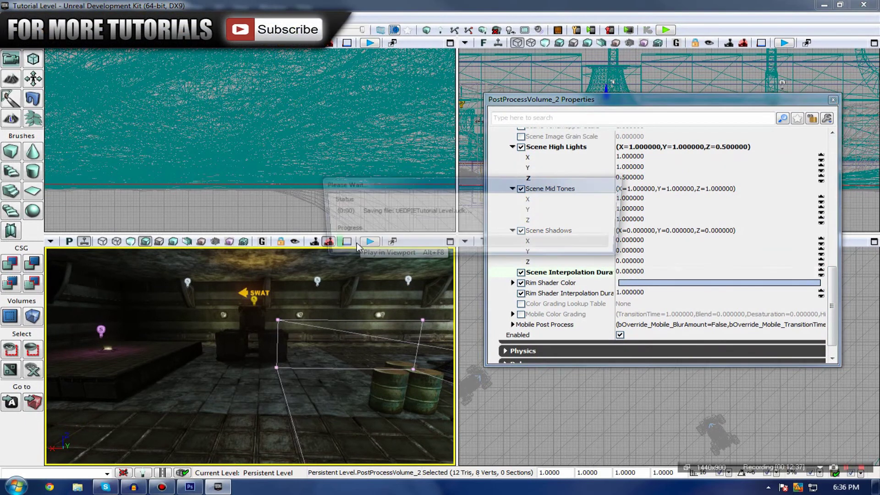
key("w")
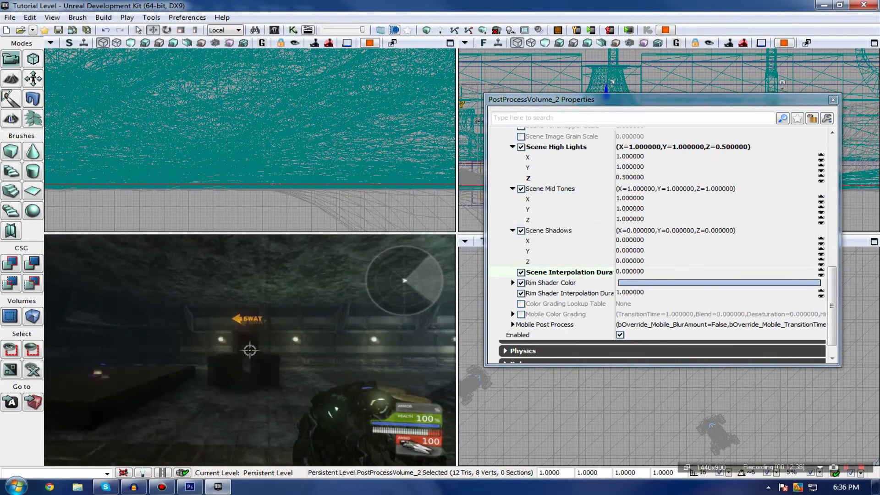
key("d")
key("d")
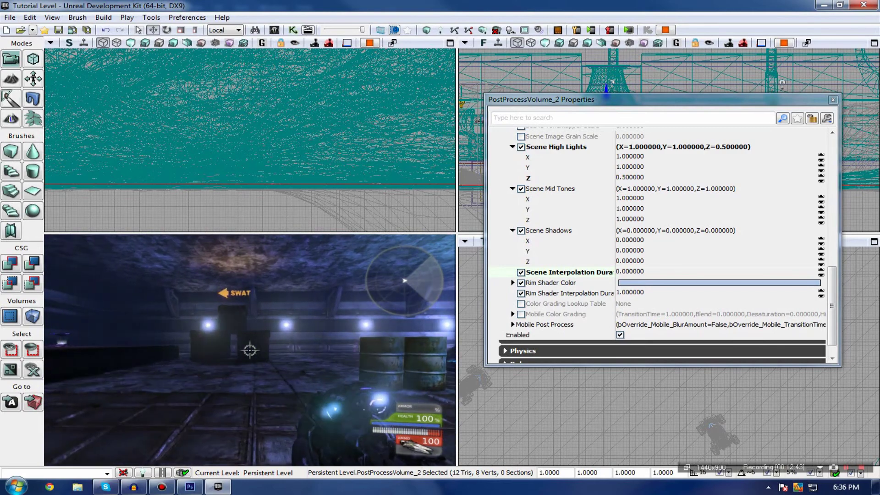
key("Escape")
Step: Set the Scene Interpolation Duration to 5 and play-test walking in and out of the volume to check the colour fade
left_click(648, 270)
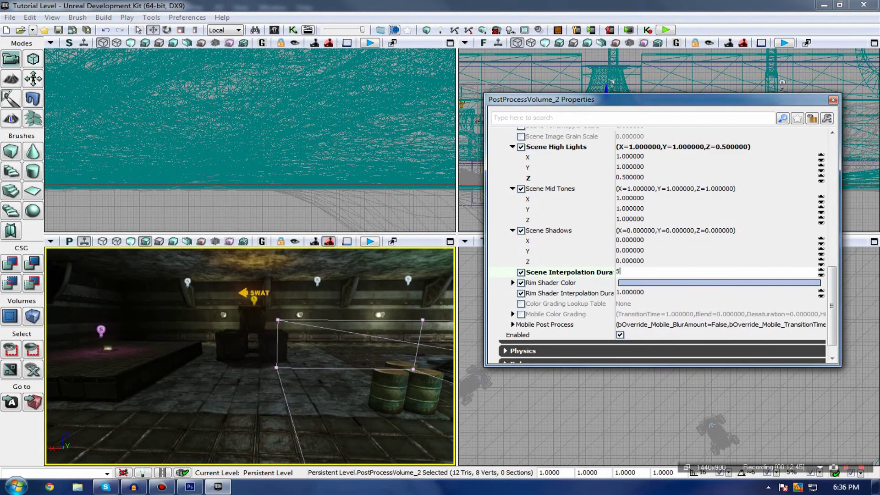
key("Return")
left_click(367, 239)
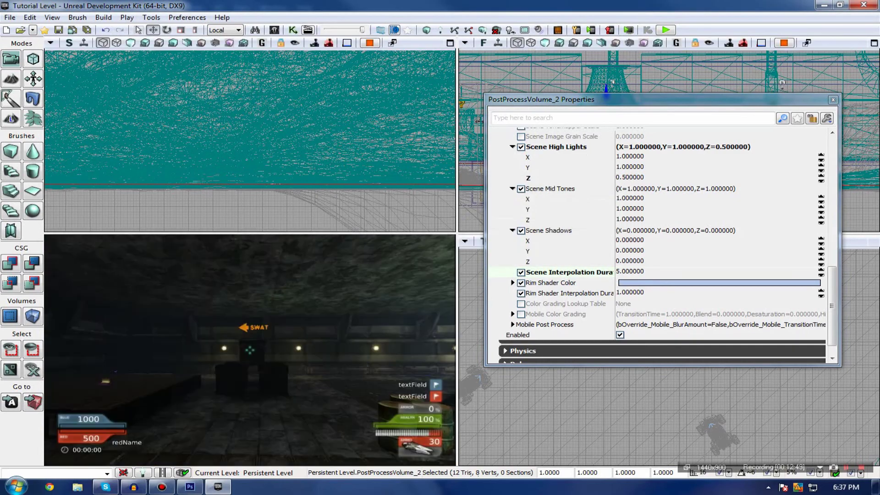
key("d")
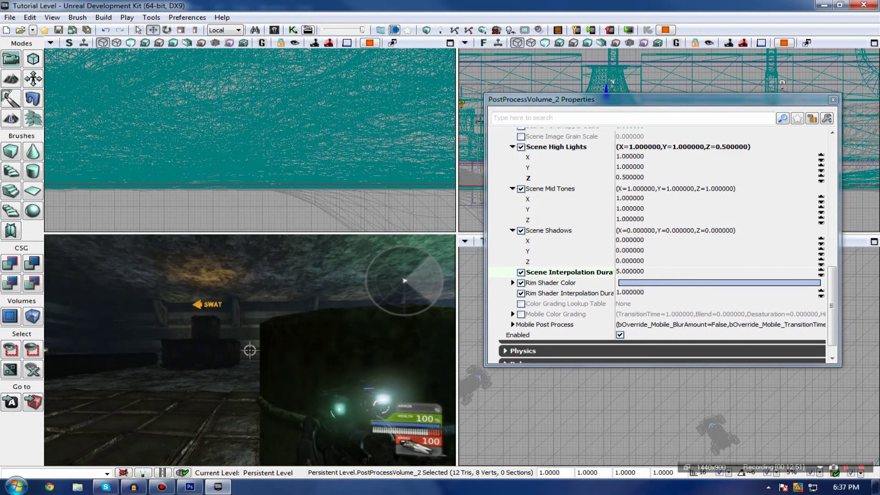
key("w")
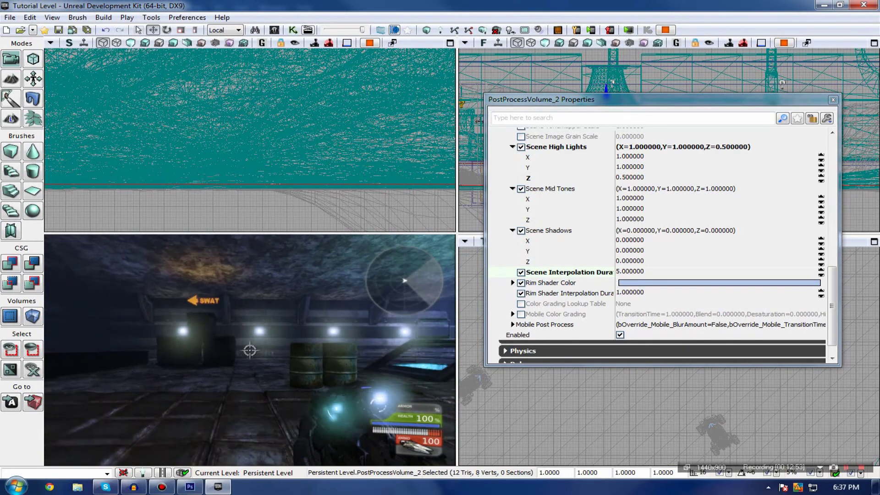
key("w")
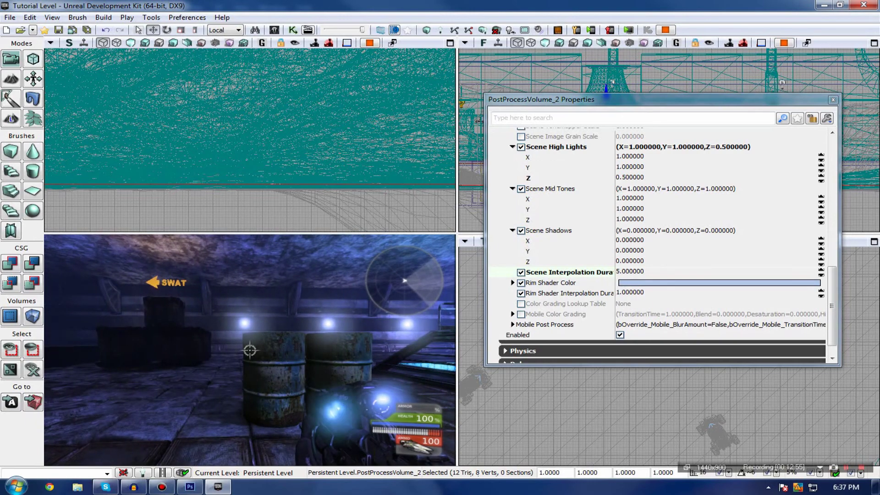
key("s")
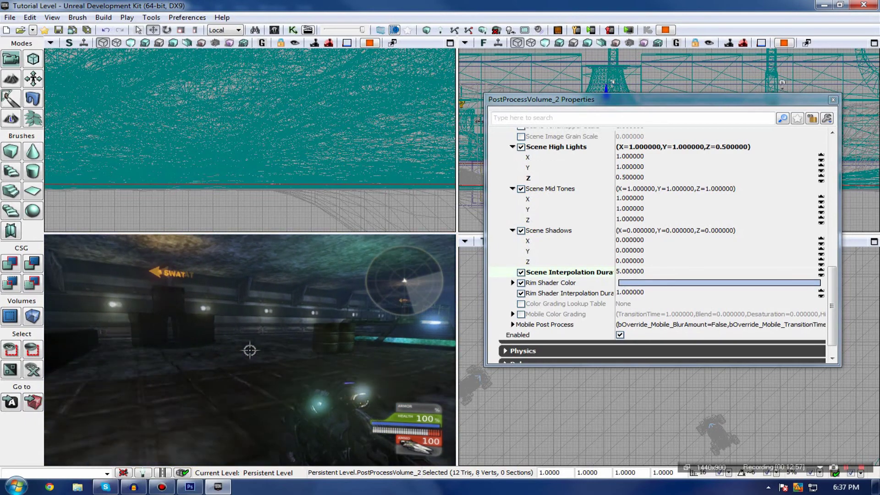
key("w")
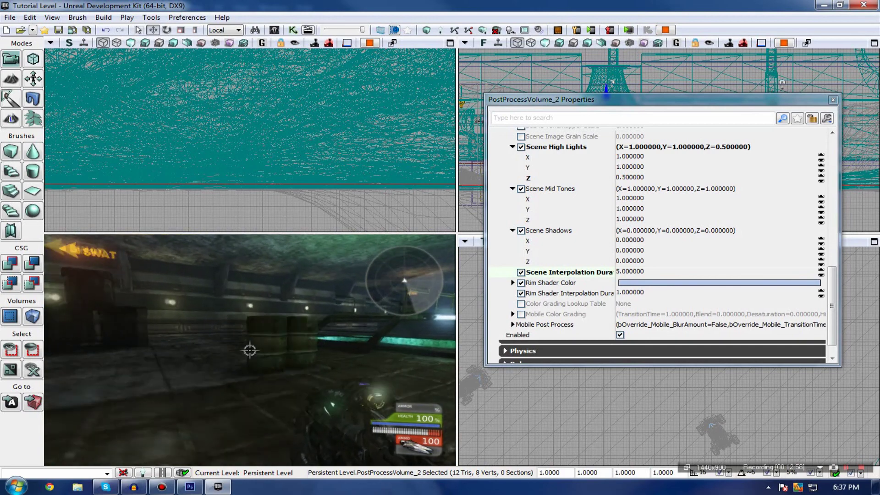
key("Escape")
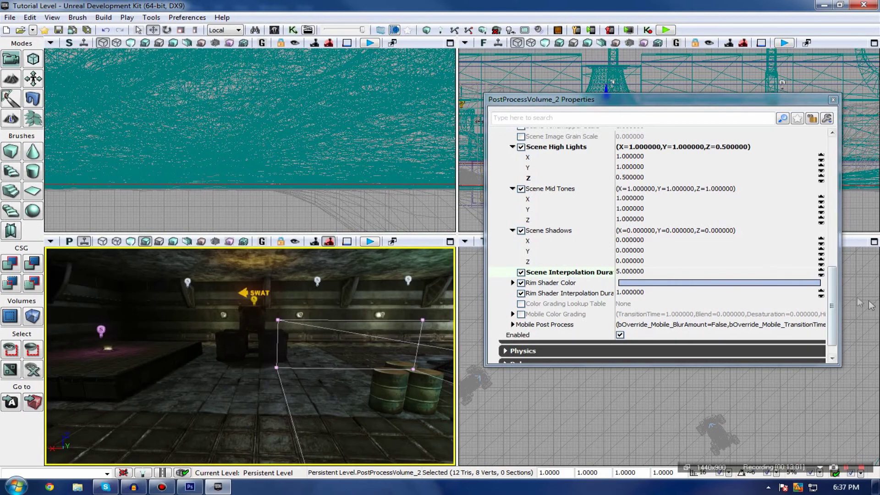
Step: Go back to the start of the volume's settings and review its bloom and depth-of-field options
left_click_drag(832, 296, 852, 179)
scroll(644, 234, "up", 3)
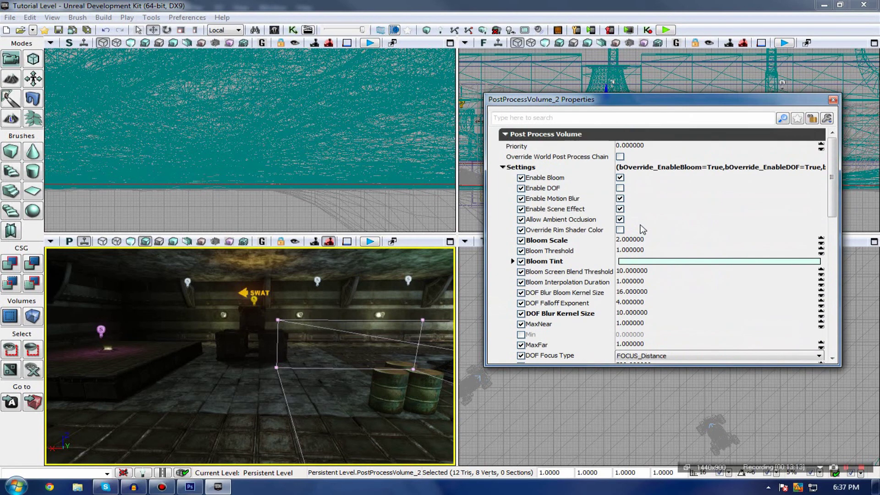